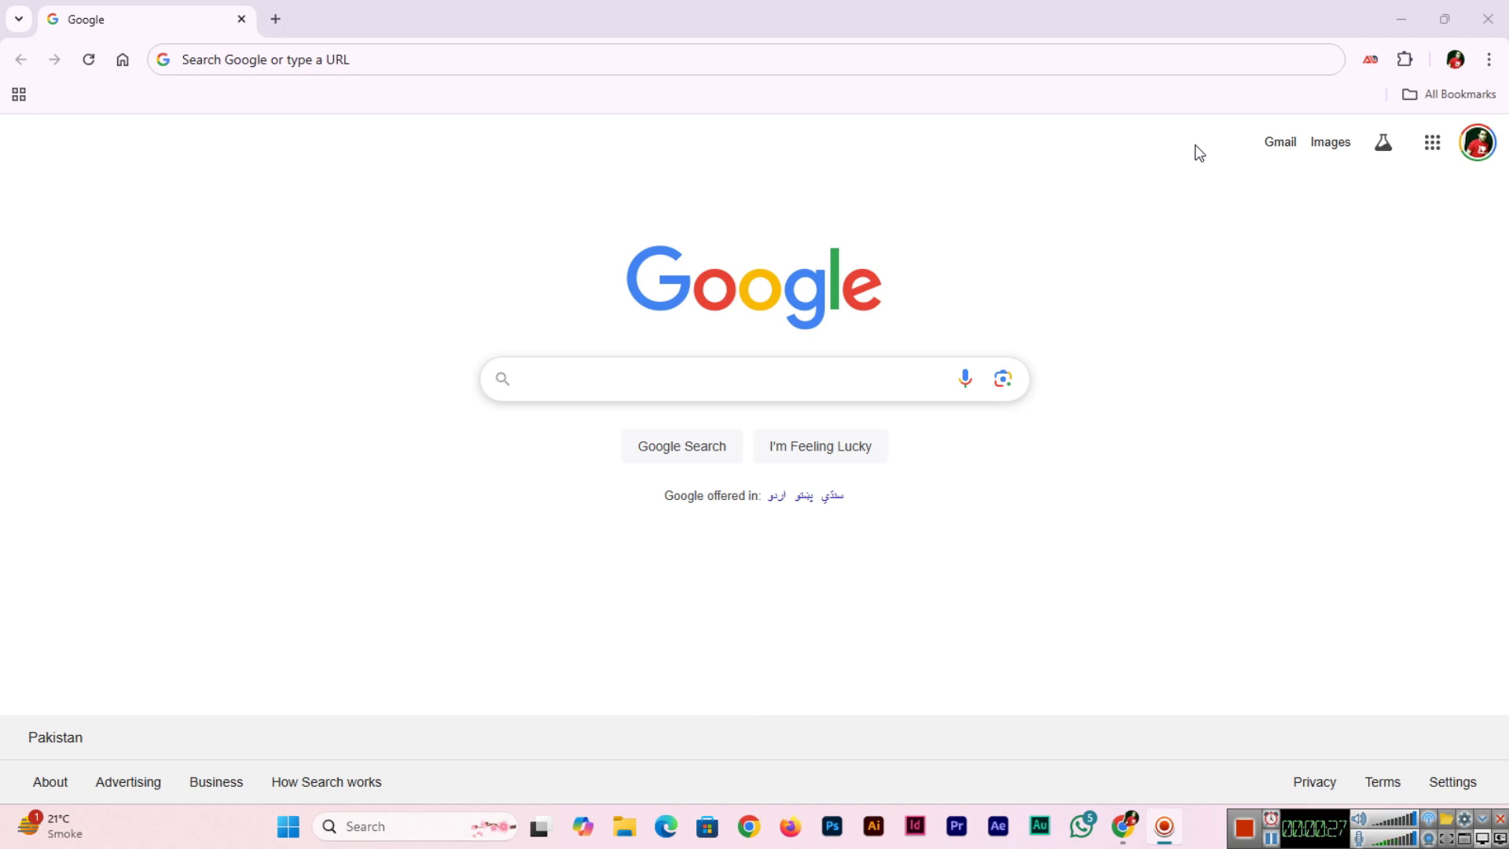
Load gentube.app and show the email, Discord and Google sign-up options via Start Unlimited Creation!
left_click(793, 61)
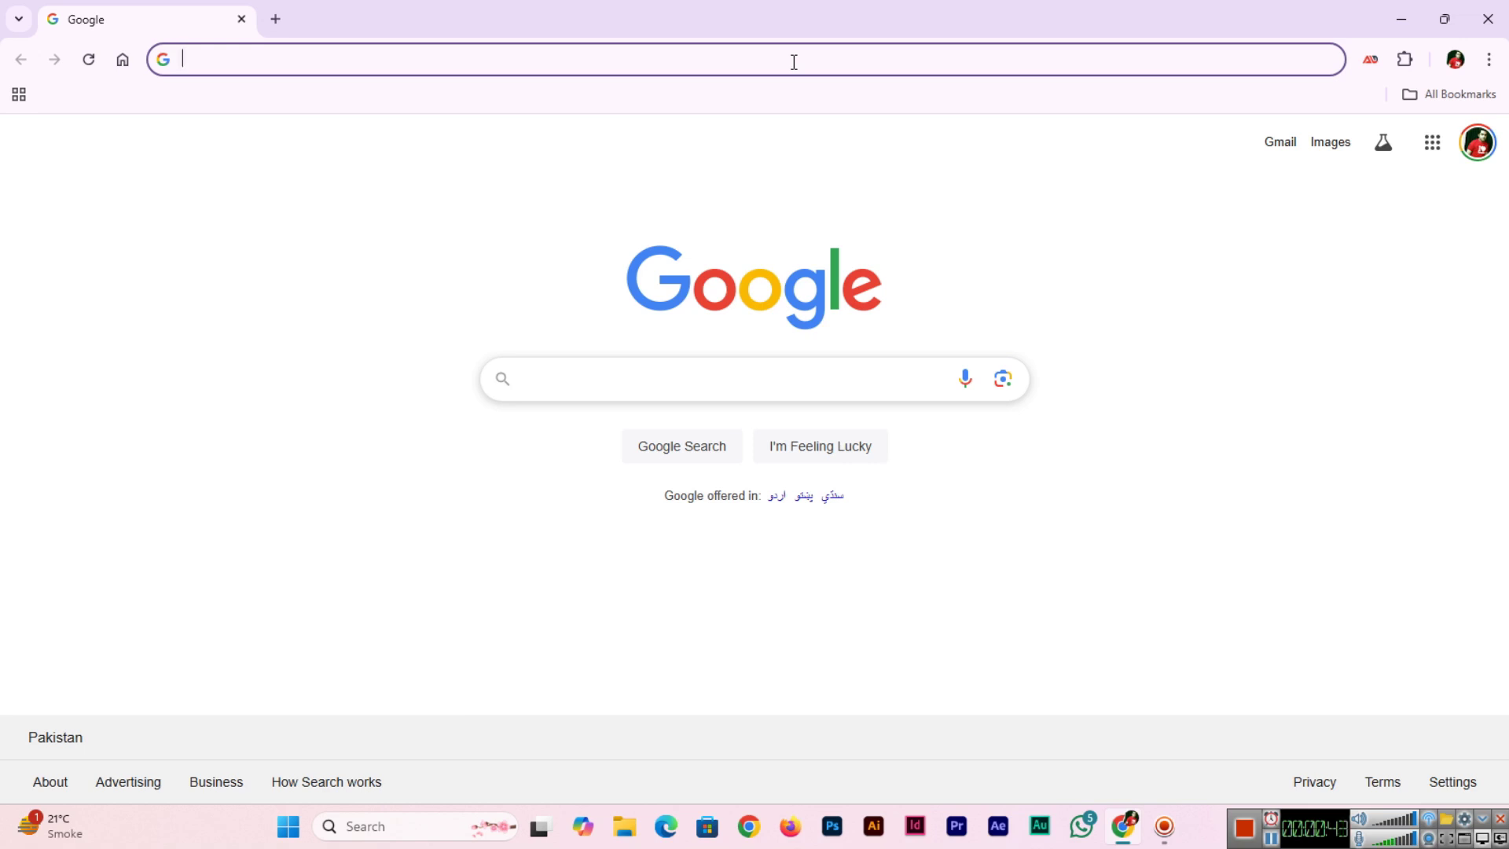
type("gentube.")
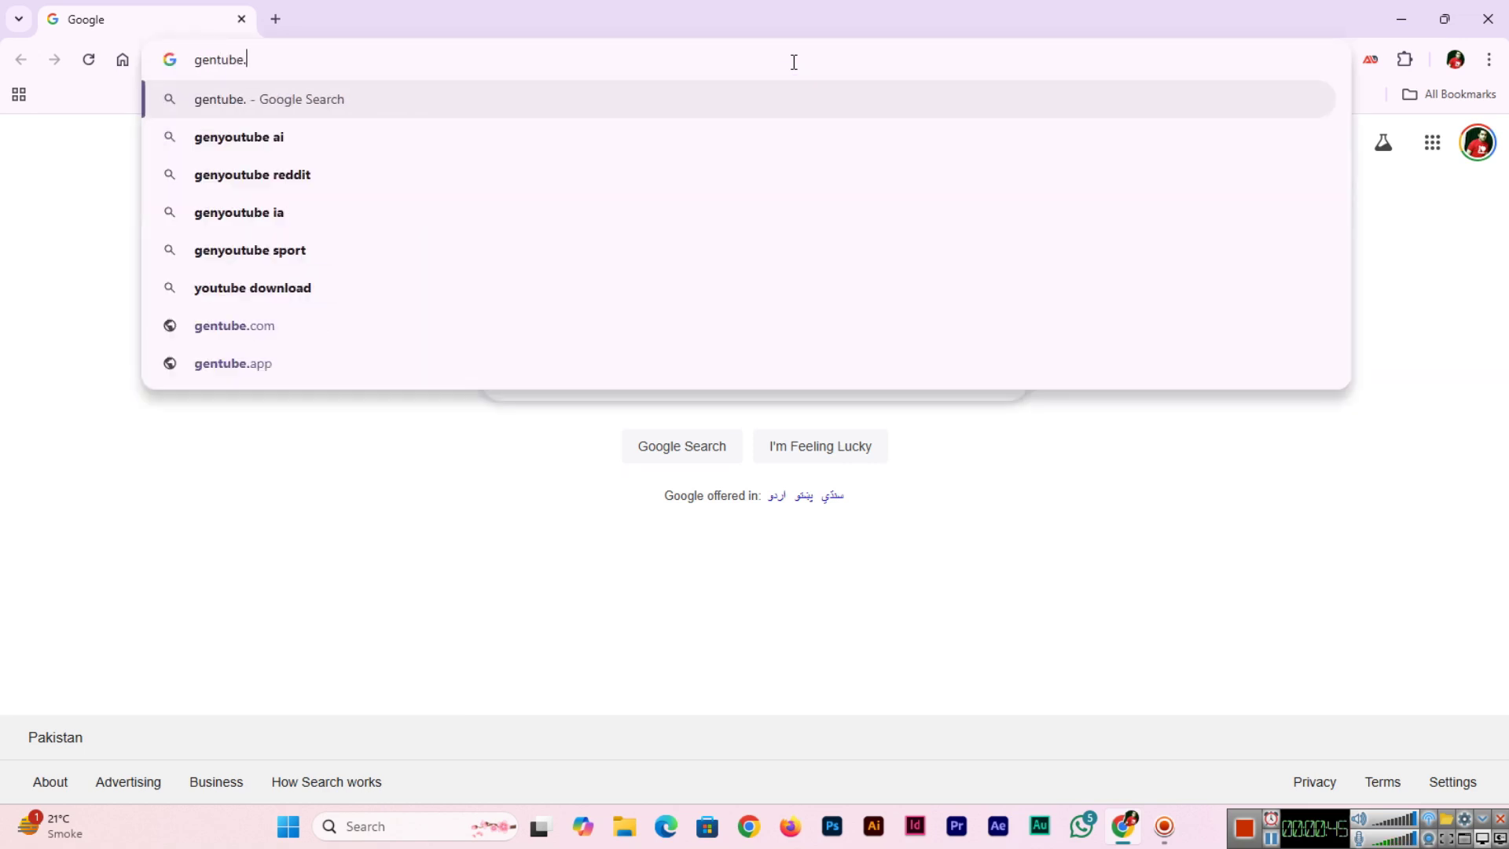
type("app")
key("Return")
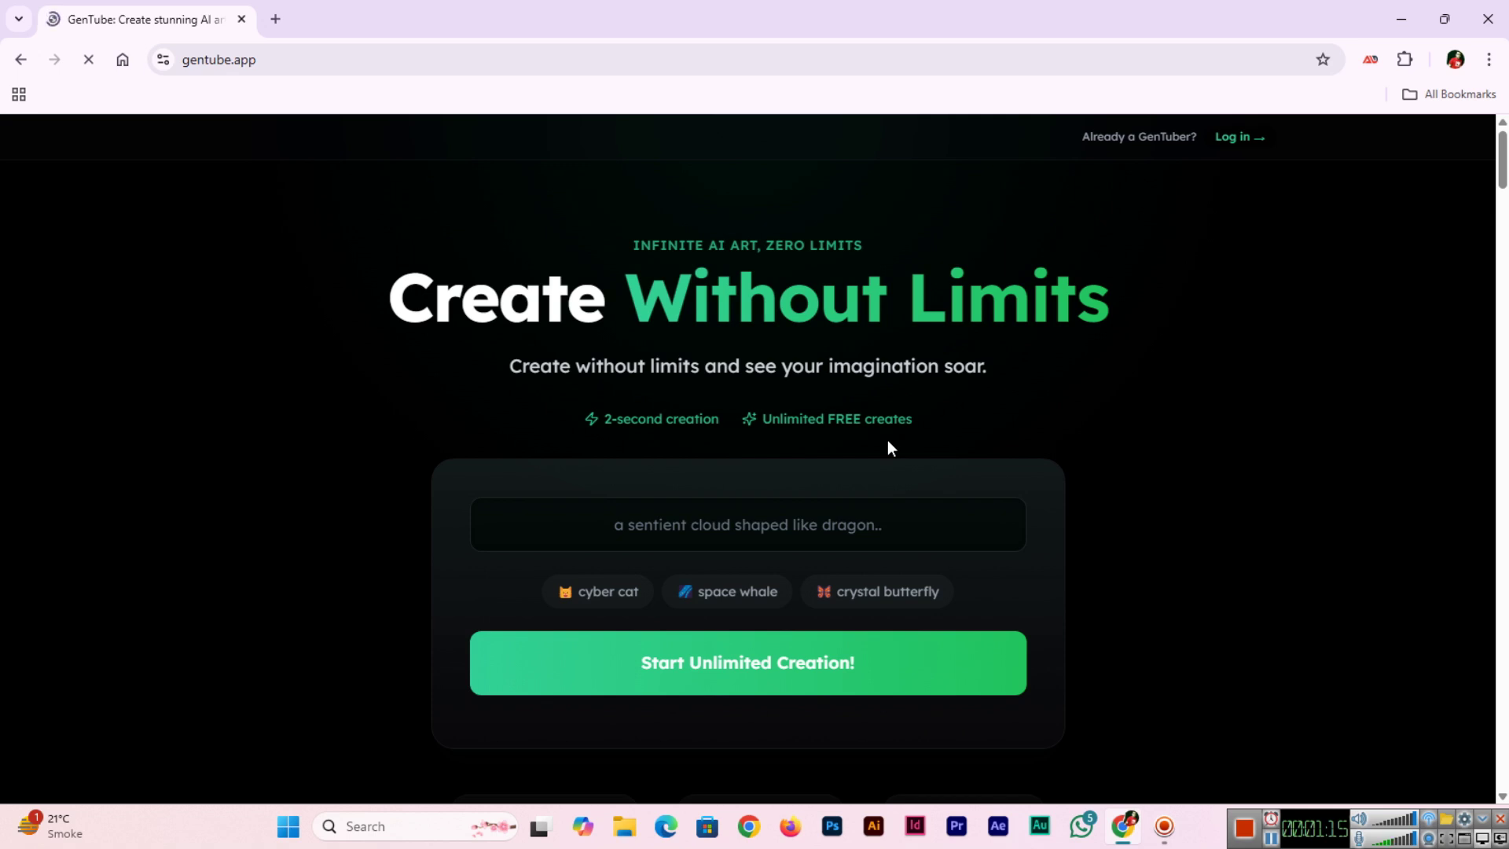
left_click(798, 678)
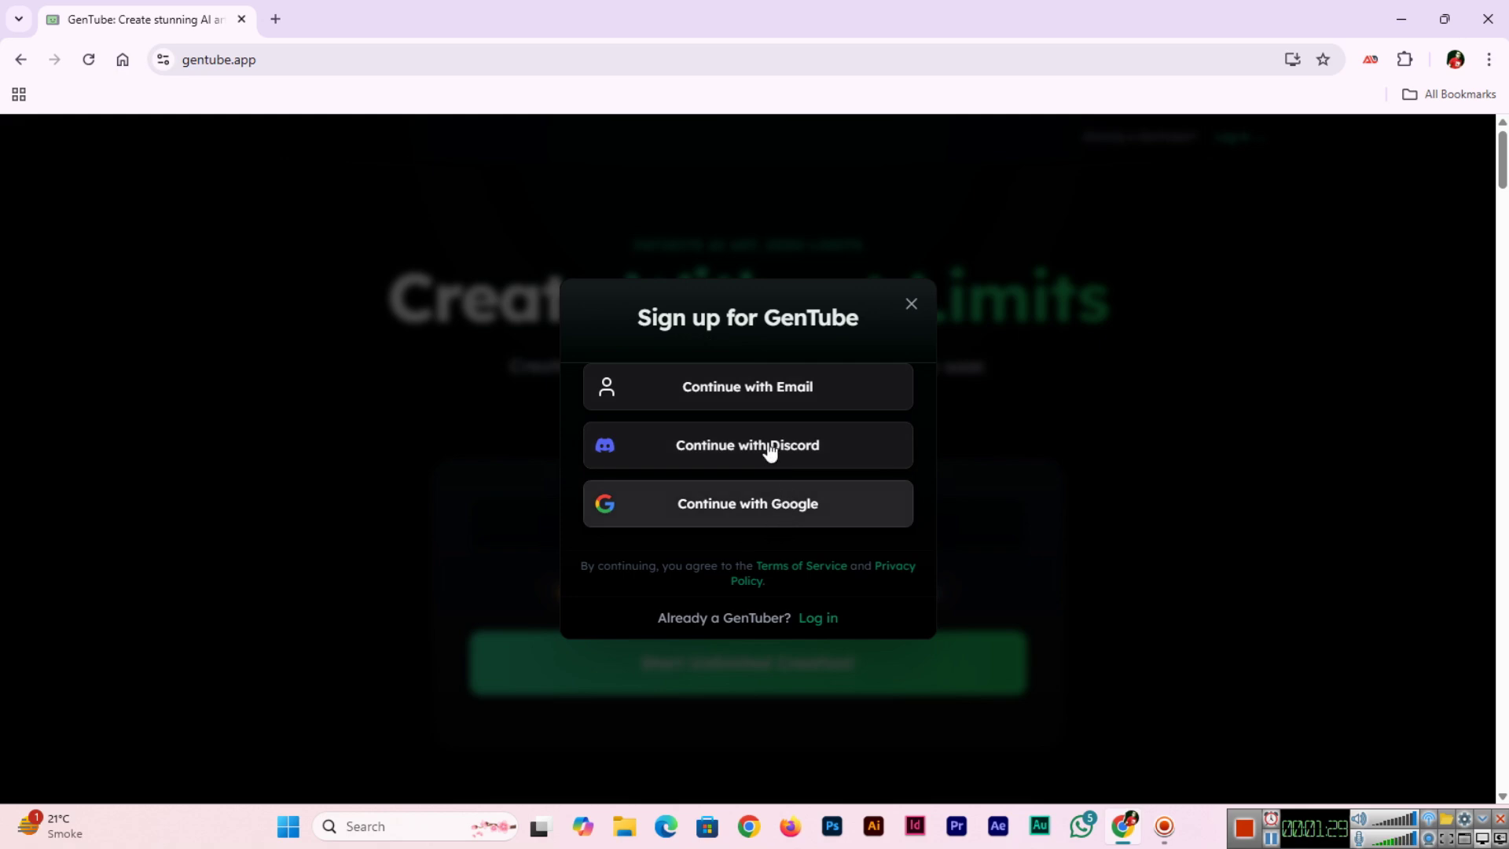
Sign up by email, fixing the mistyped domain, and submit with a password
left_click(766, 380)
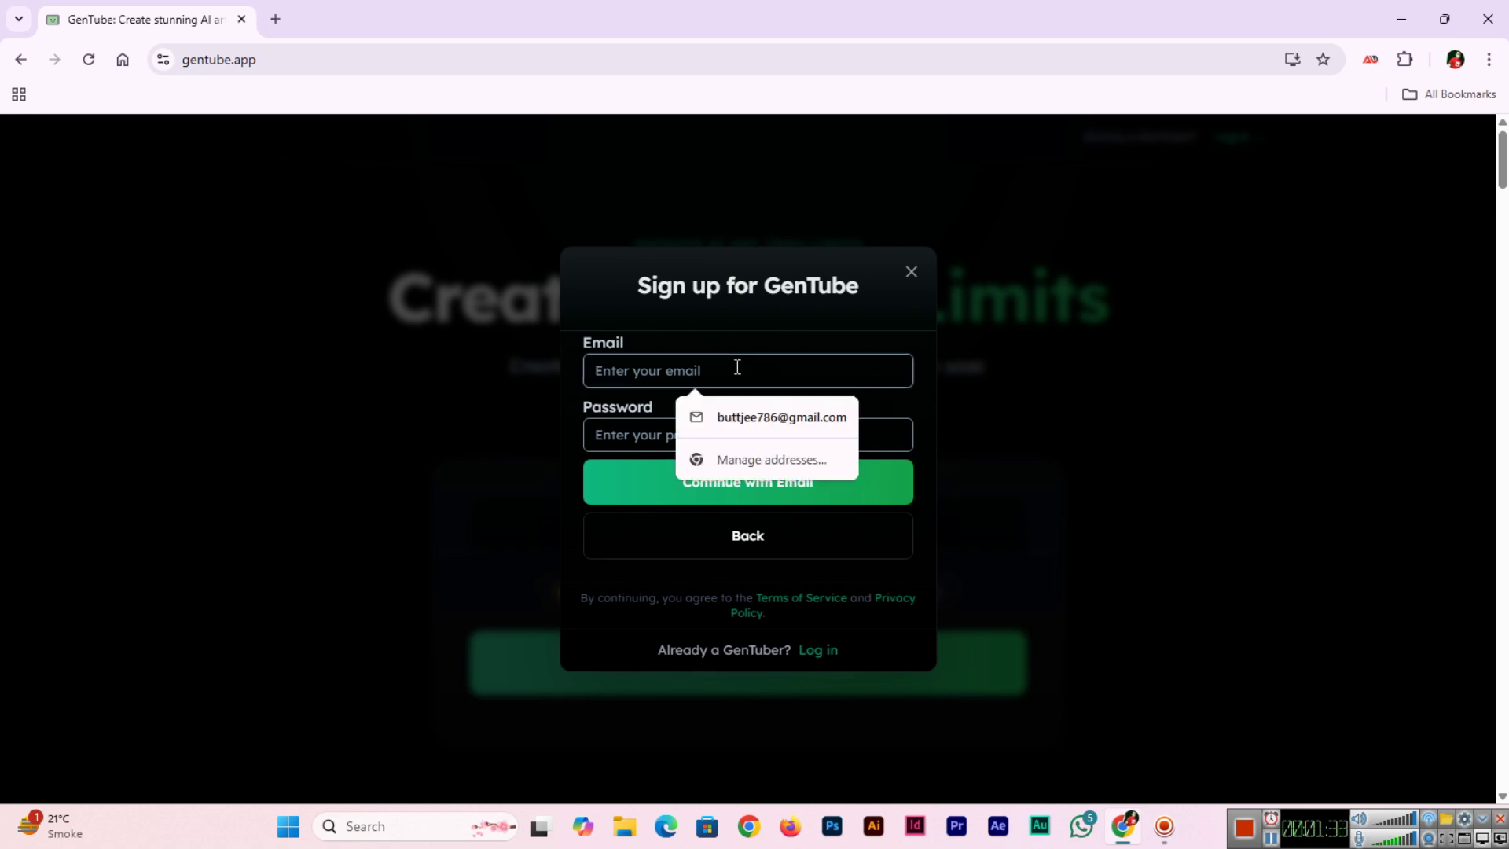
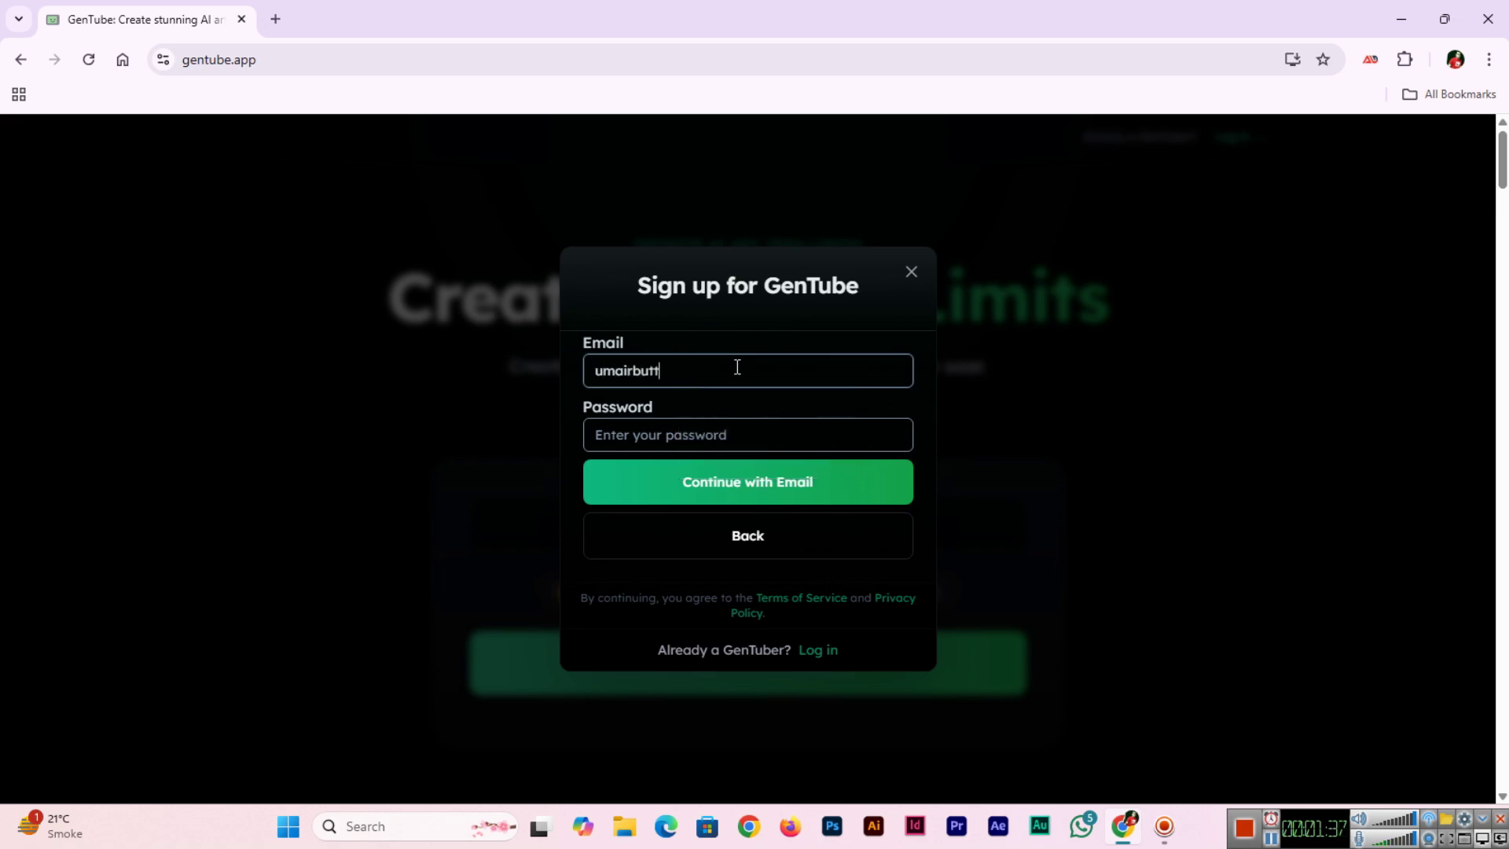
key("Tab")
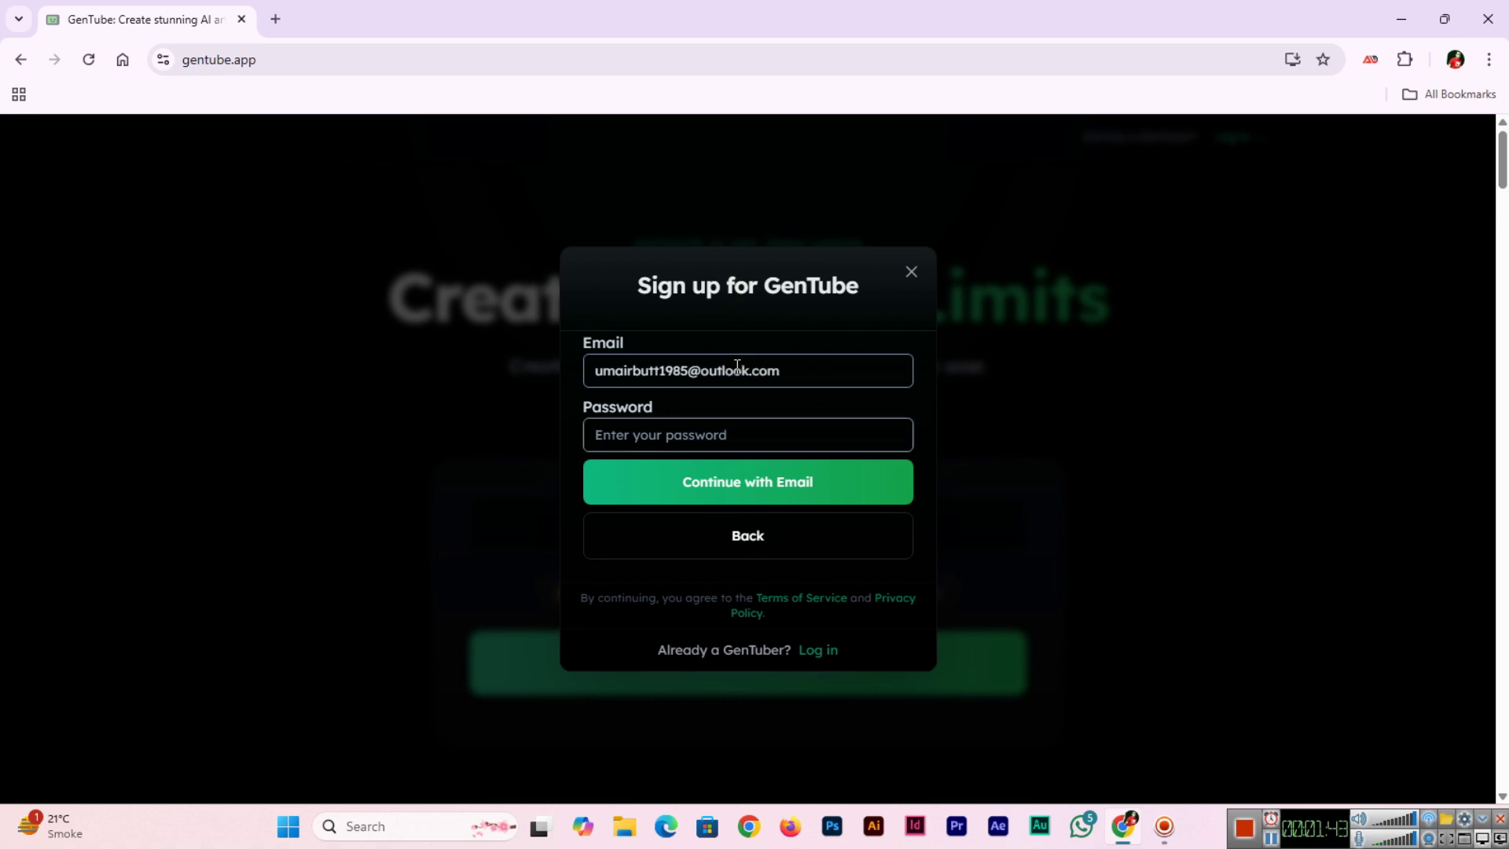
type("*******")
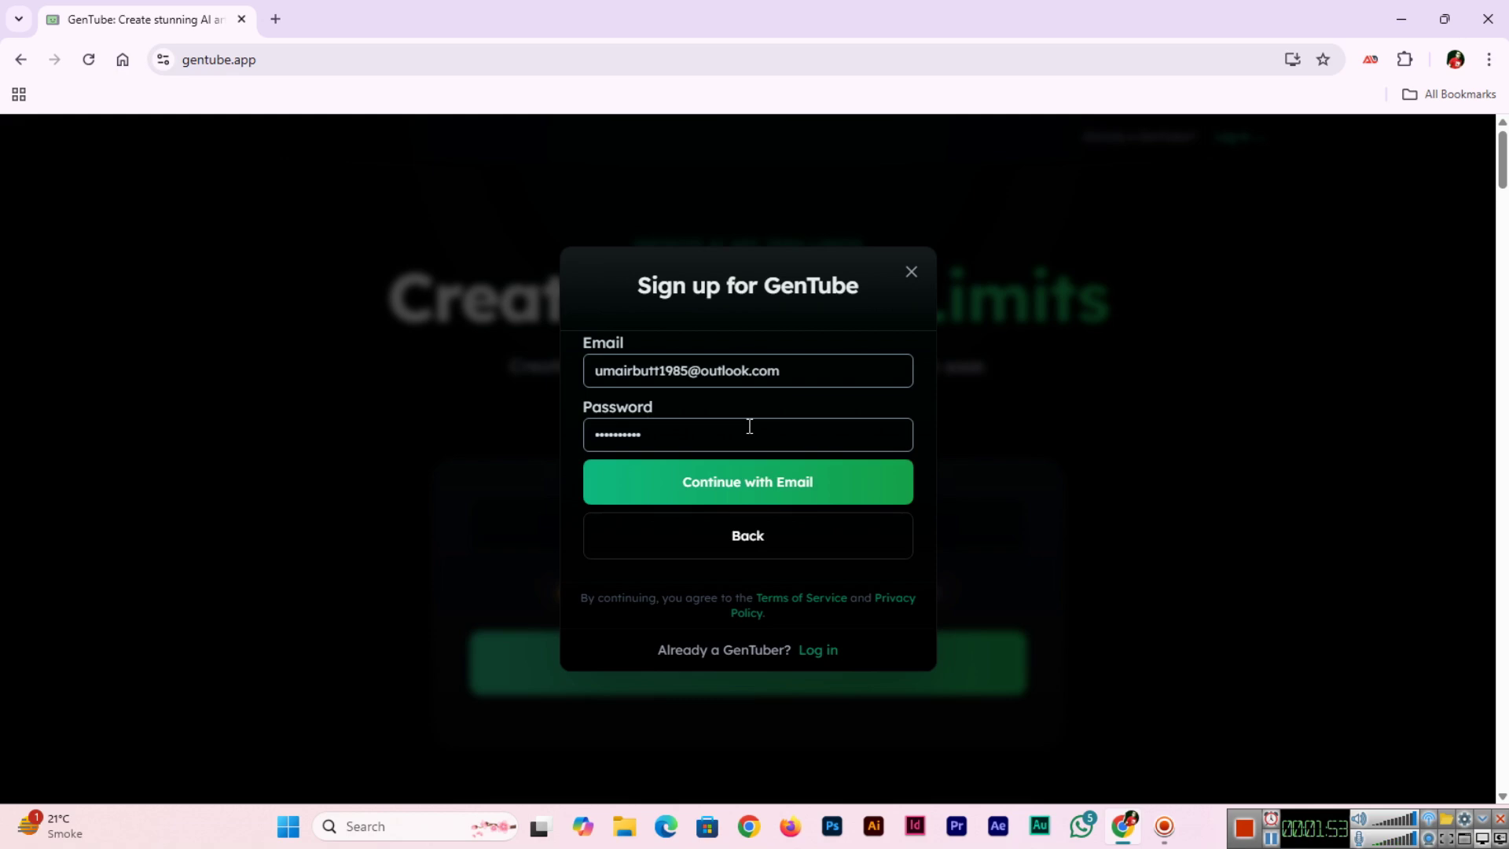
left_click(777, 492)
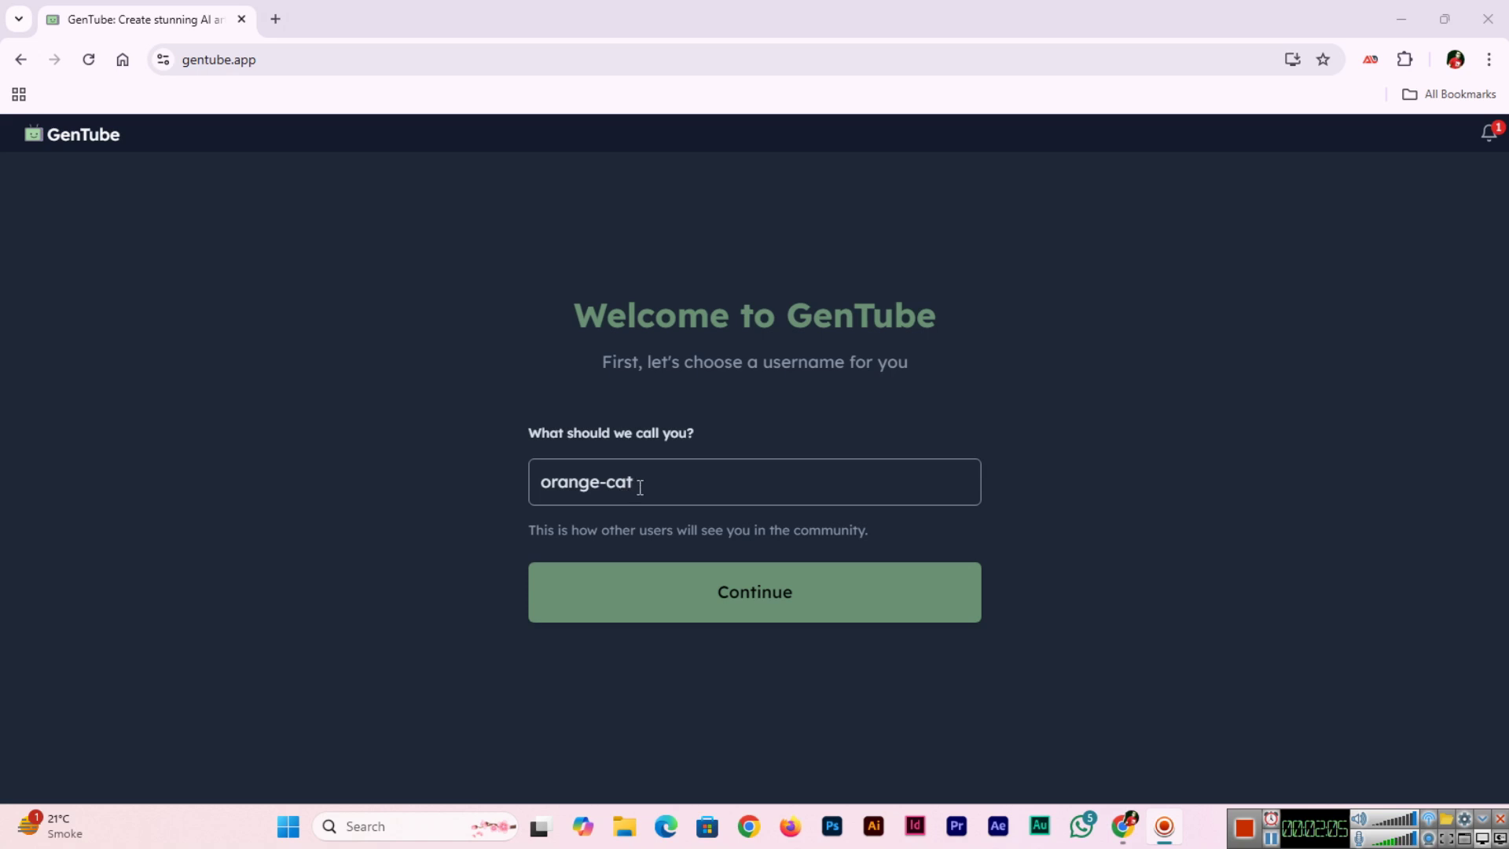
Replace the suggested 'orange-cat' username and accept the generated profile picture
left_click_drag(640, 481, 492, 487)
type("iu")
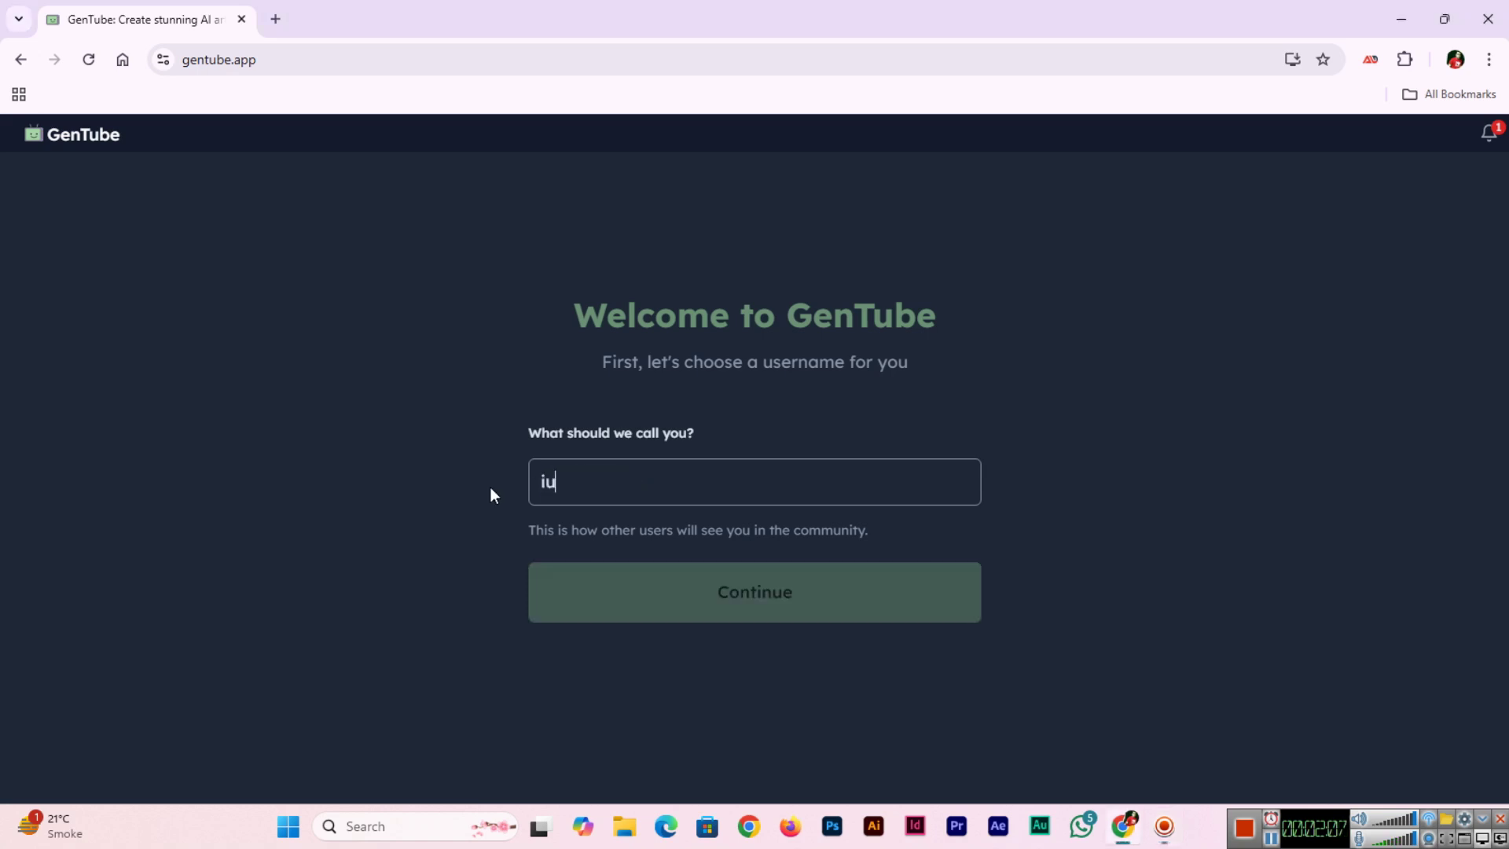
type("mair-butt")
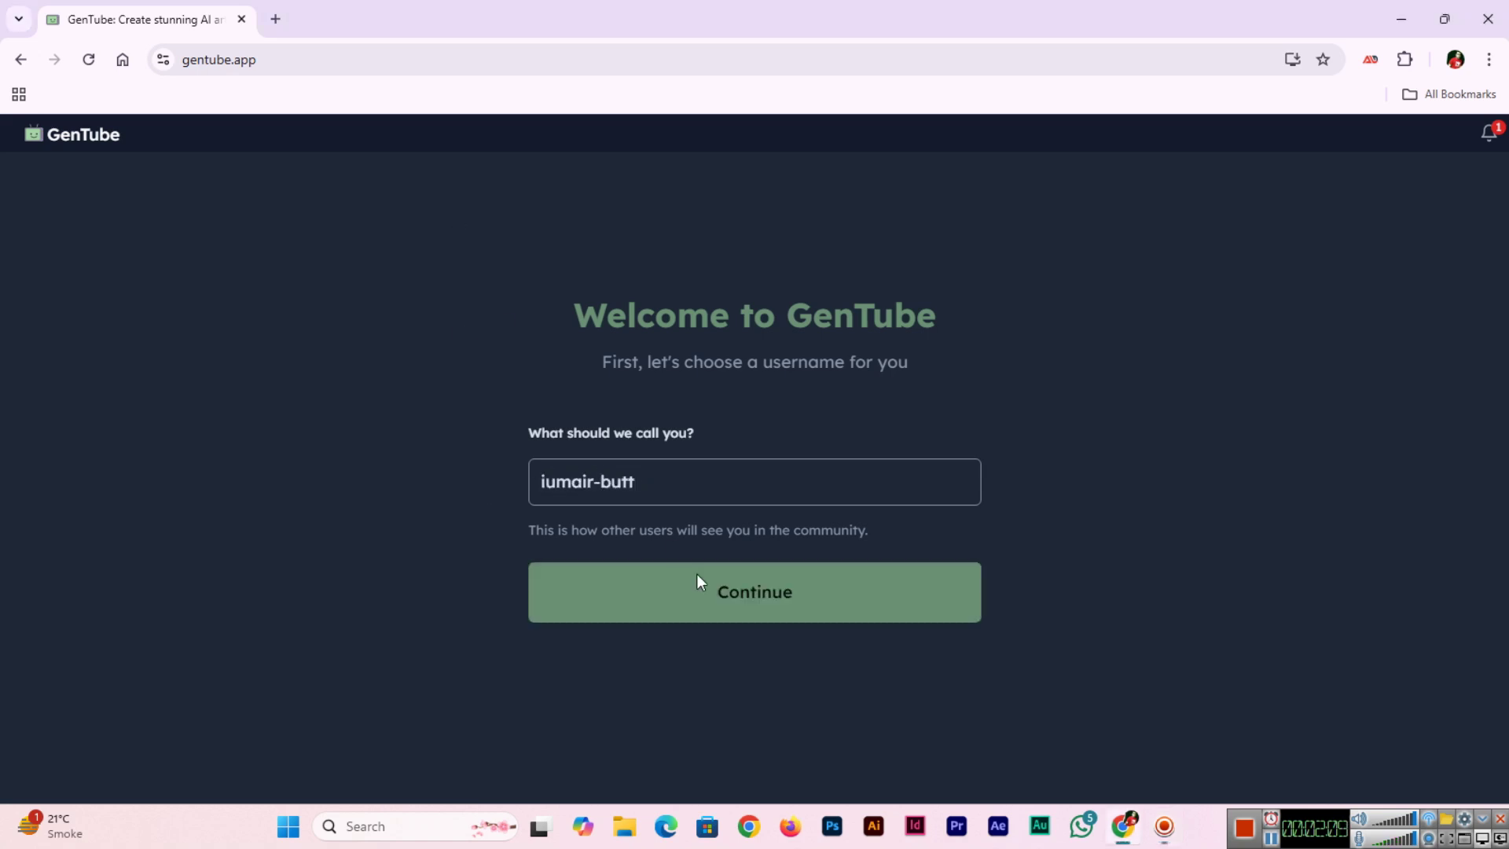
left_click(791, 589)
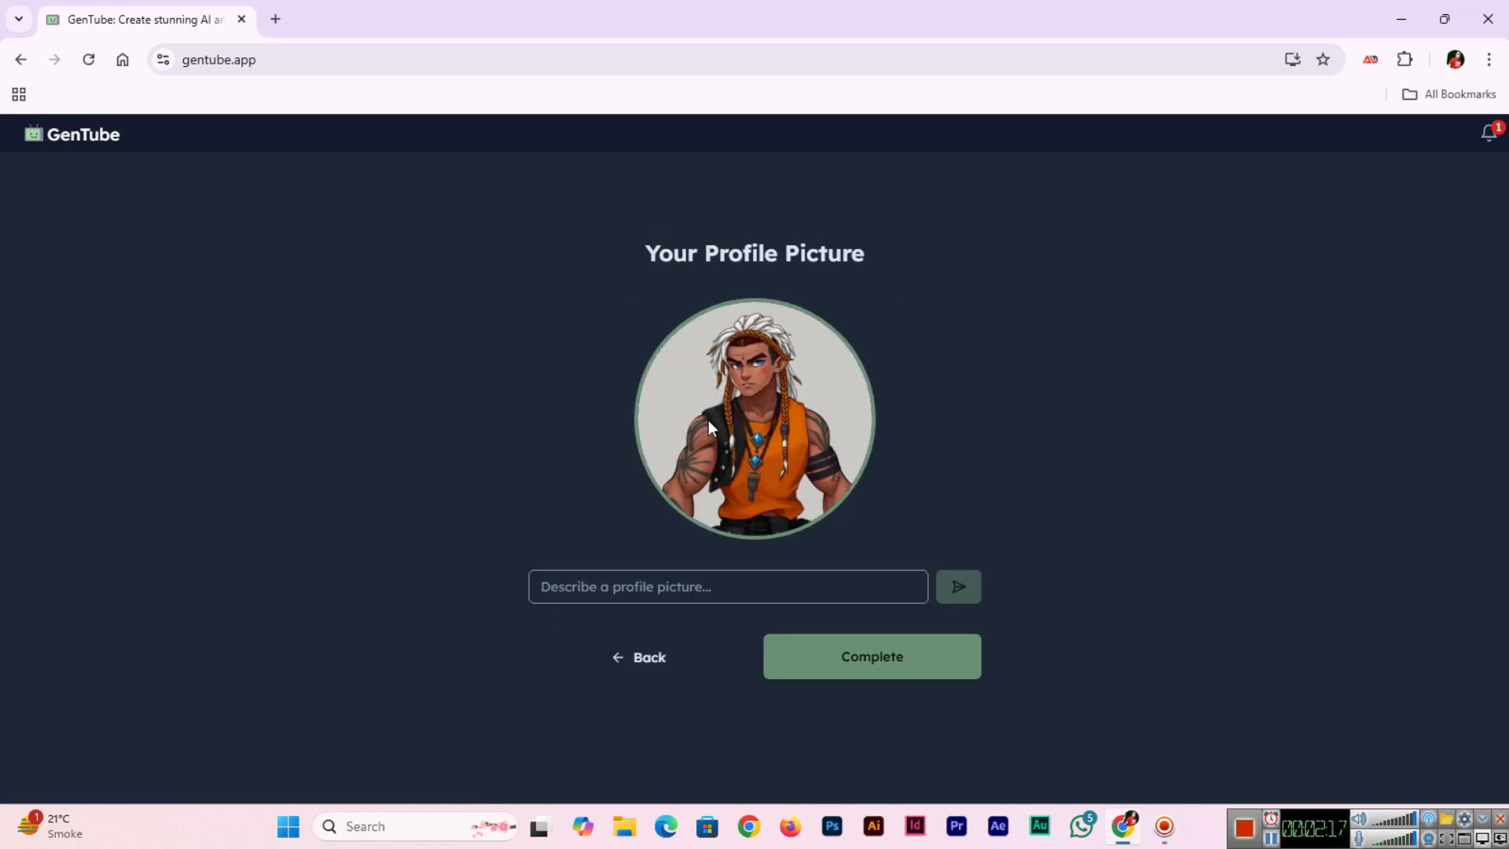
left_click(825, 661)
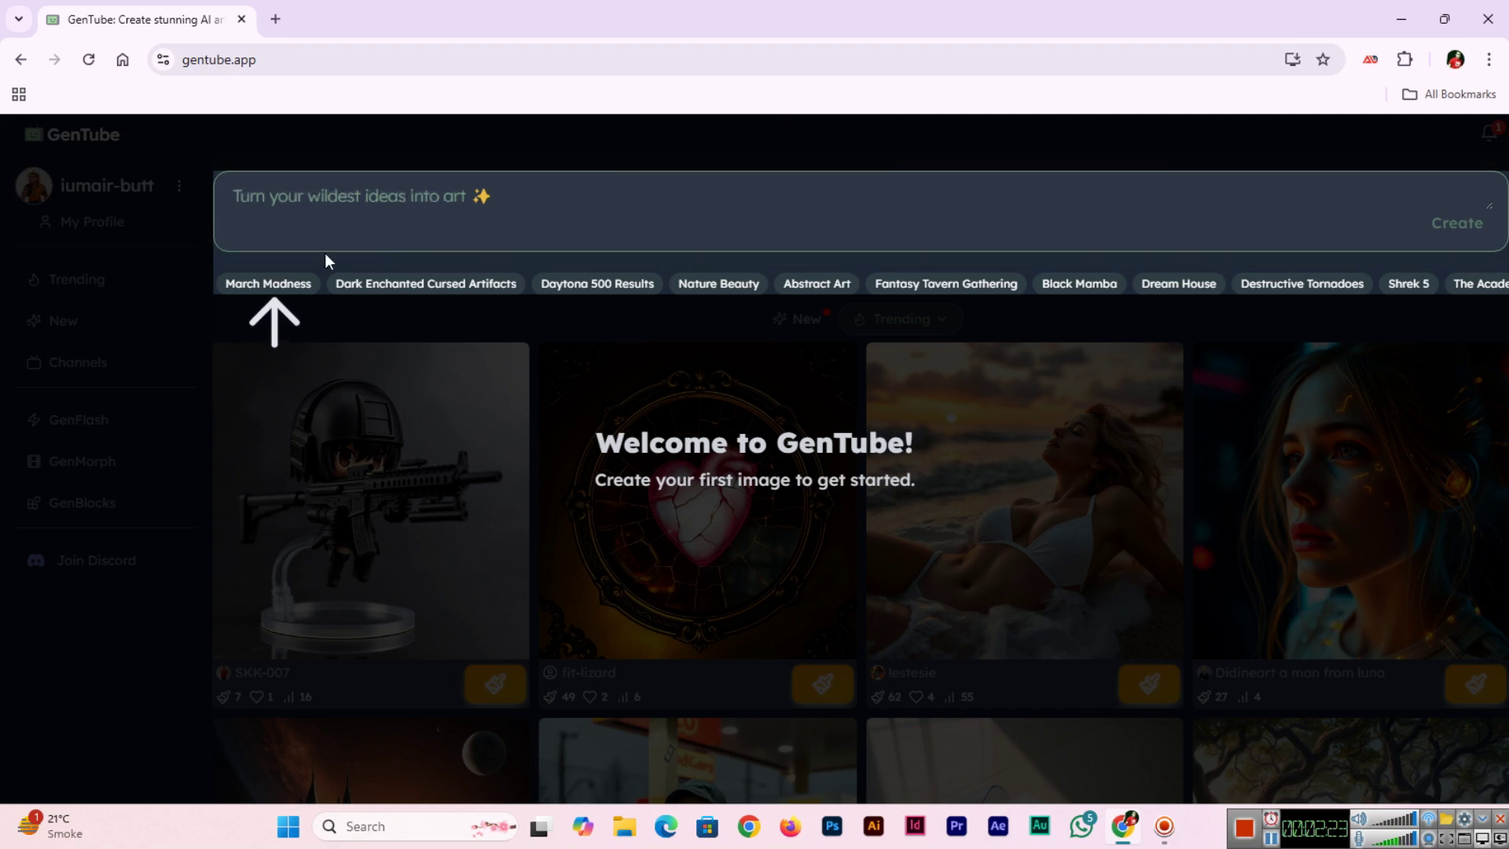
Use the Nature Beauty idea chip to generate a golden meadow with a winding path
left_click(341, 208)
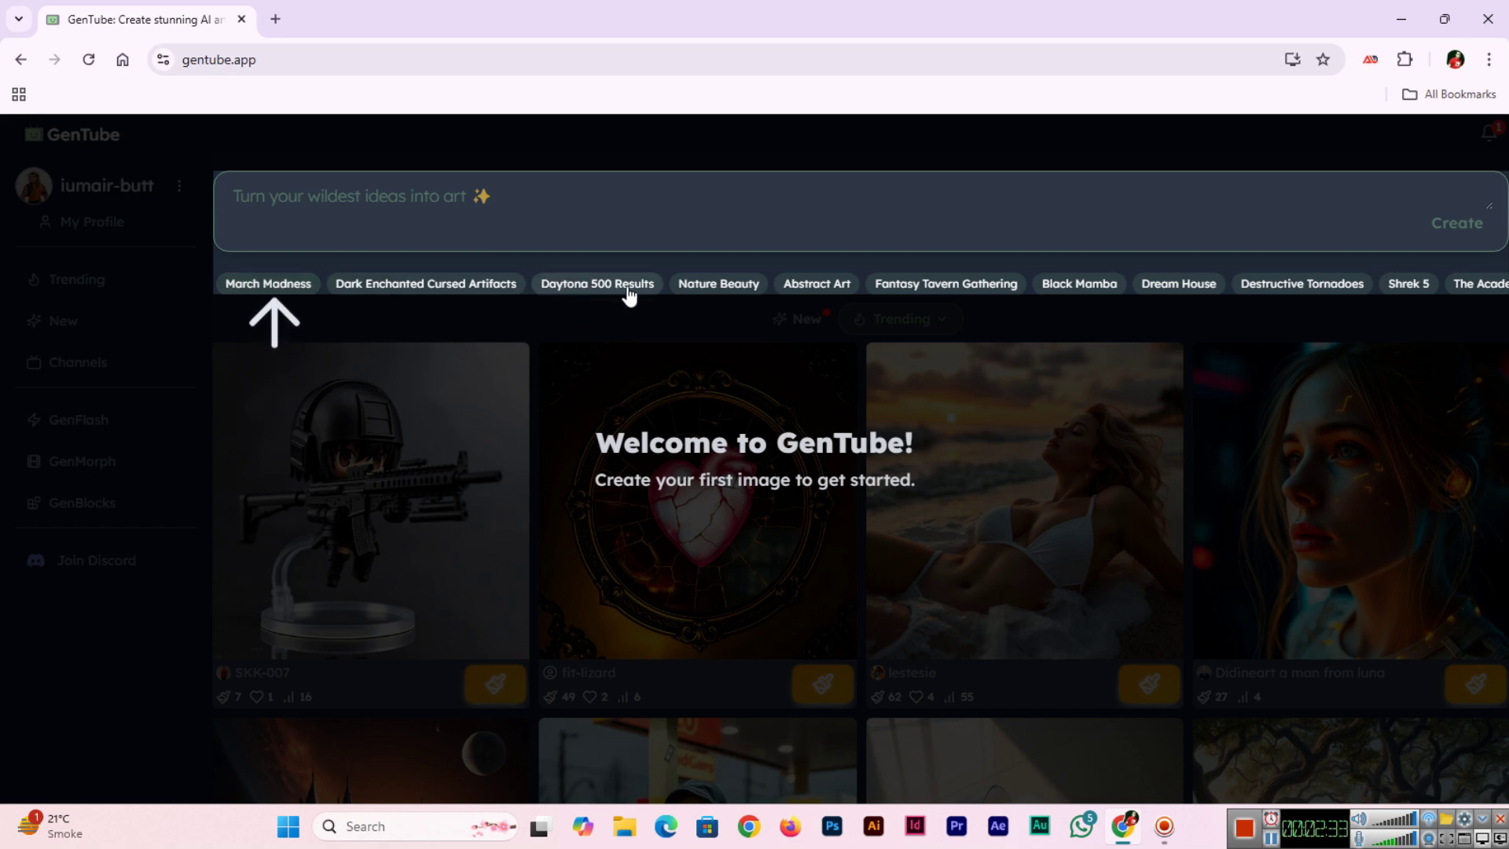
left_click(718, 283)
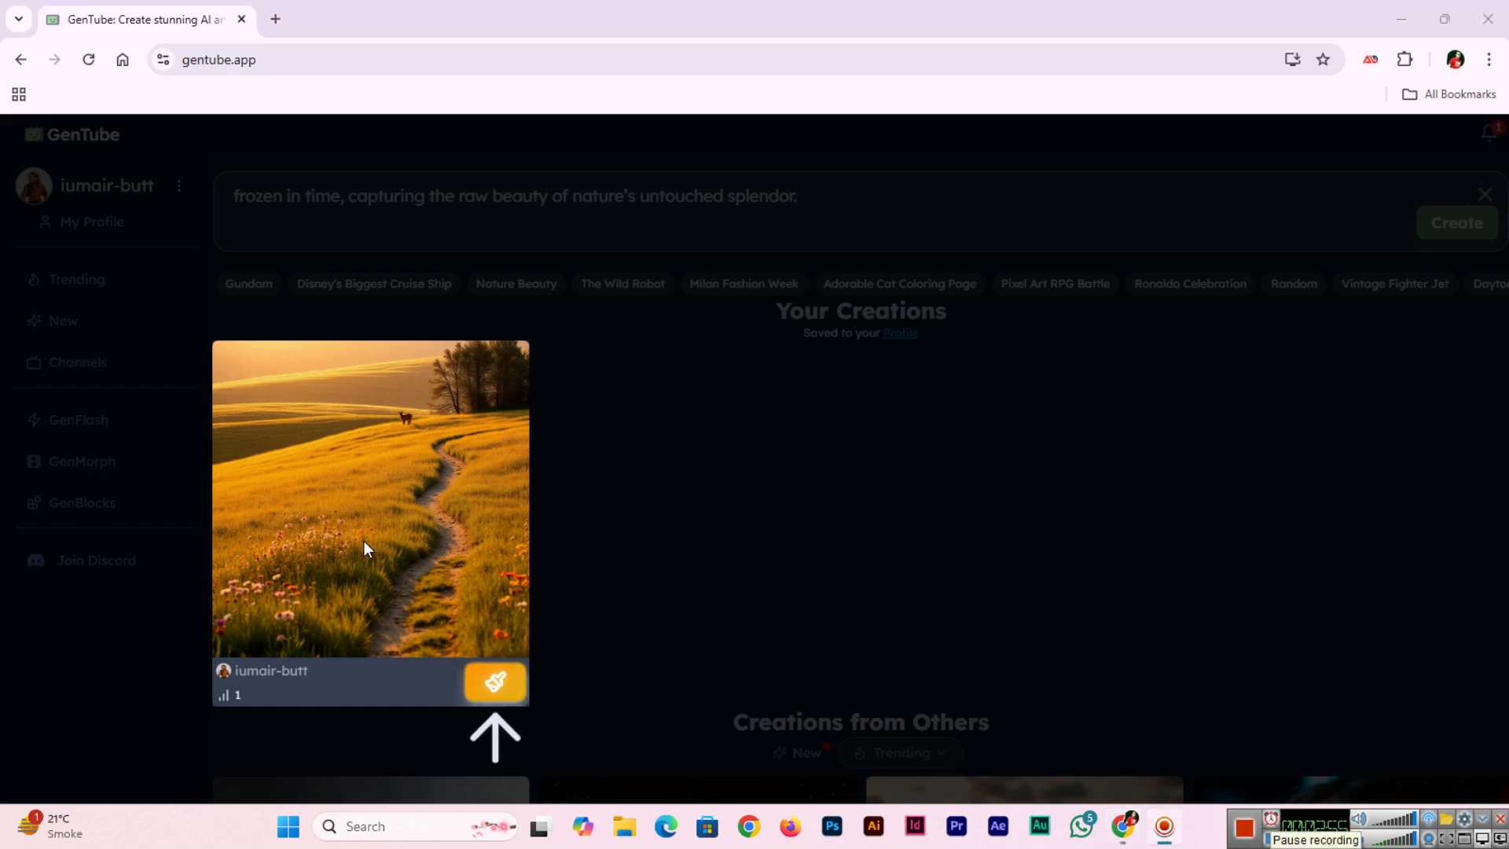
Remix the meadow with the rainbow emoji and a second emoji style, adding a deer and flowers
left_click(496, 685)
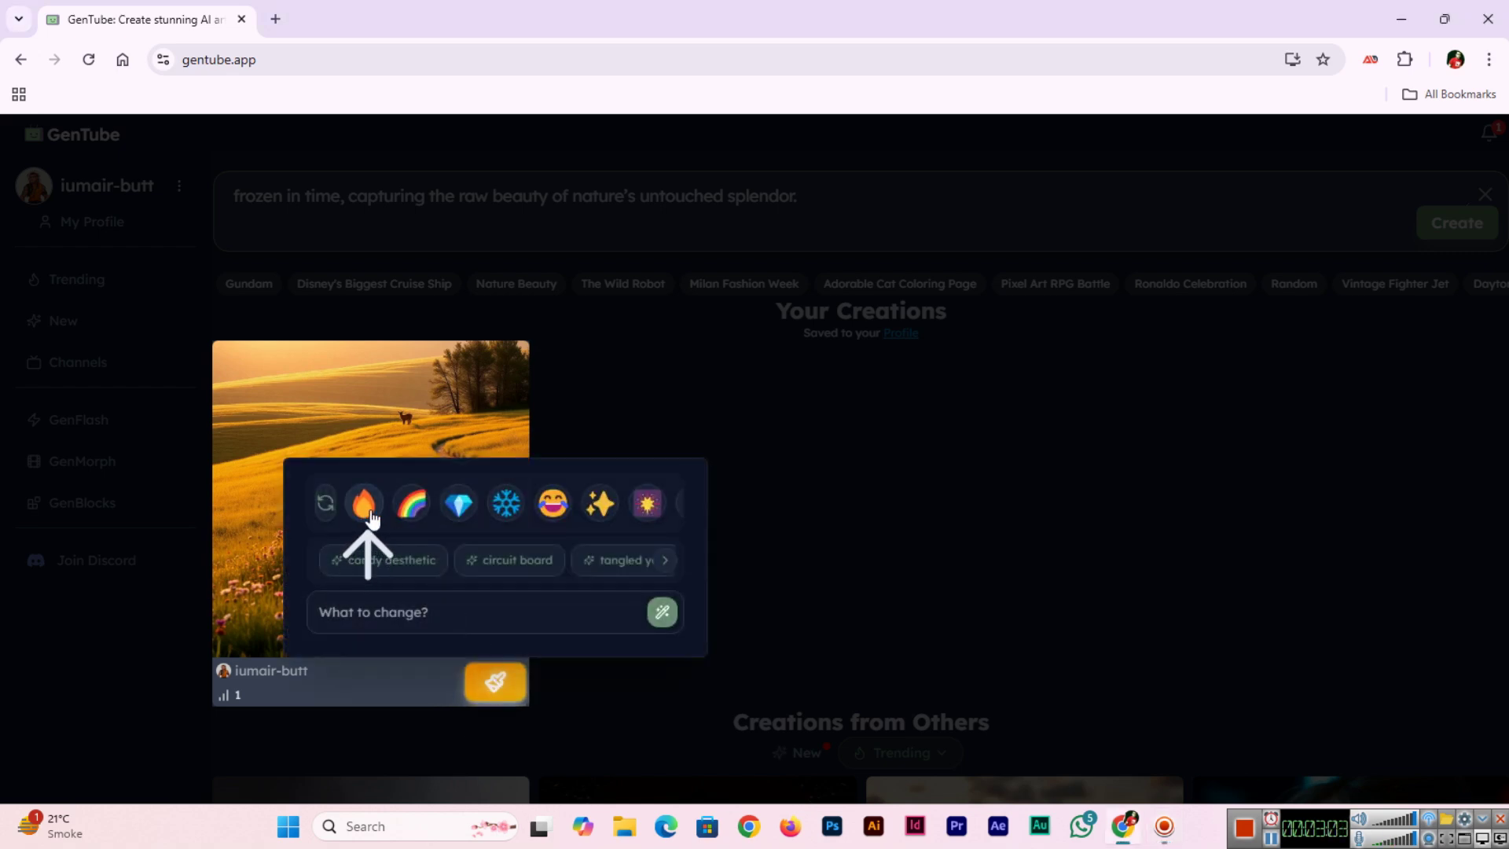
left_click(413, 506)
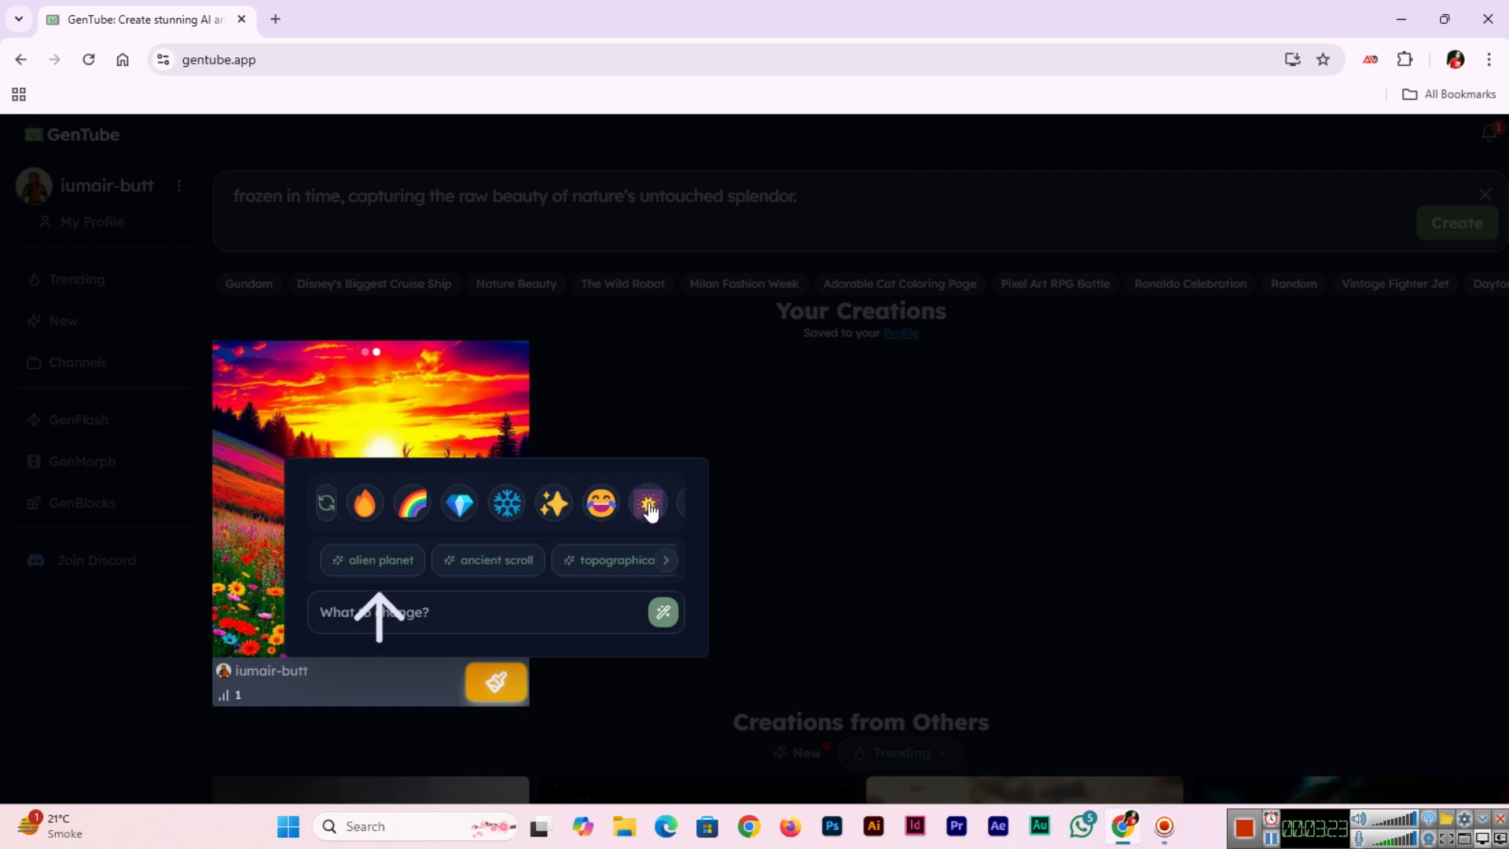
left_click(603, 504)
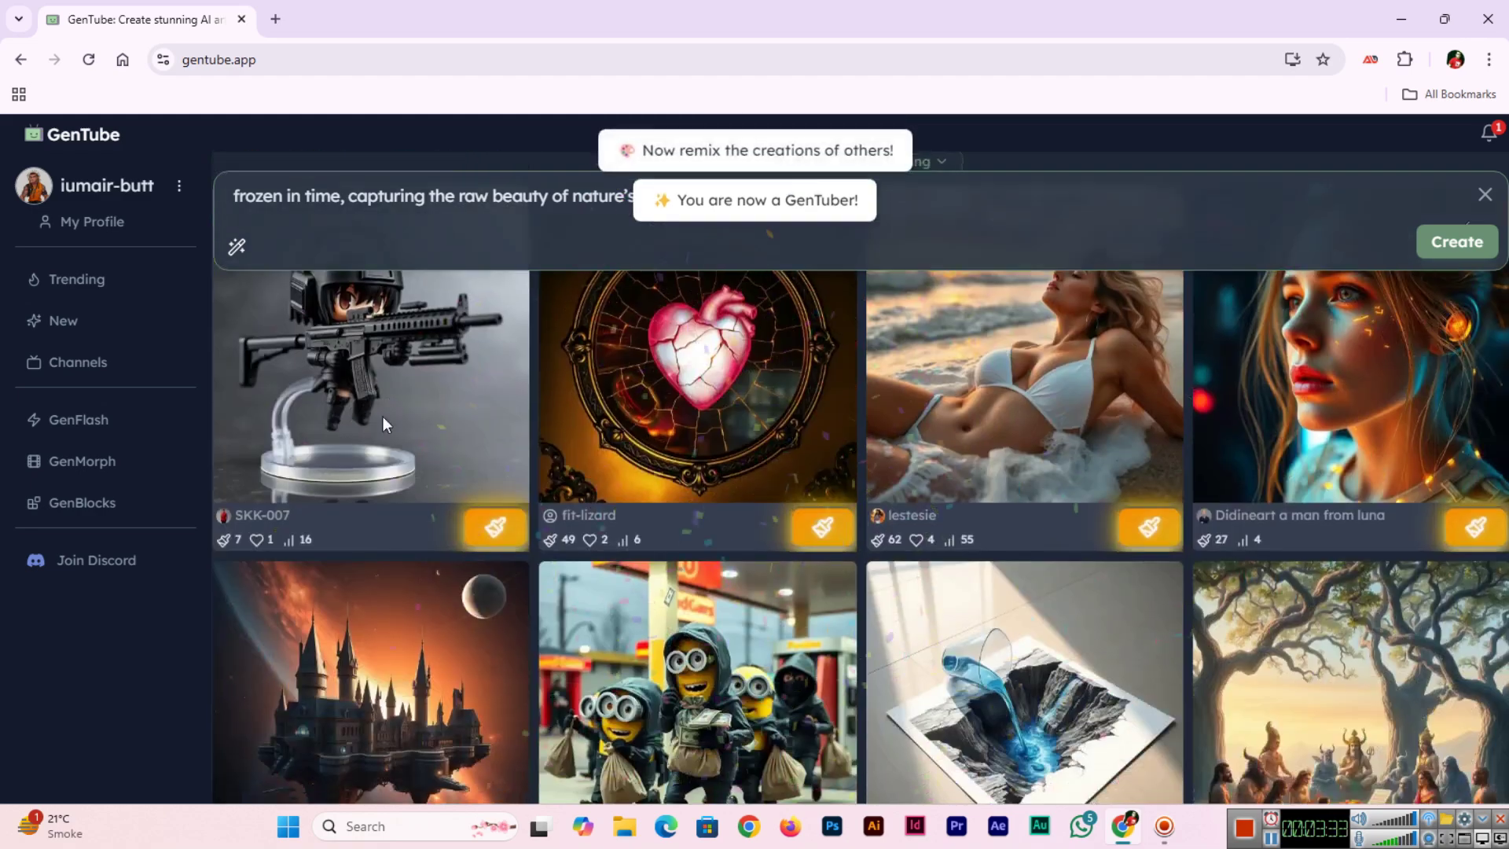
scroll(428, 484, "up", 5)
scroll(428, 484, "up", 3)
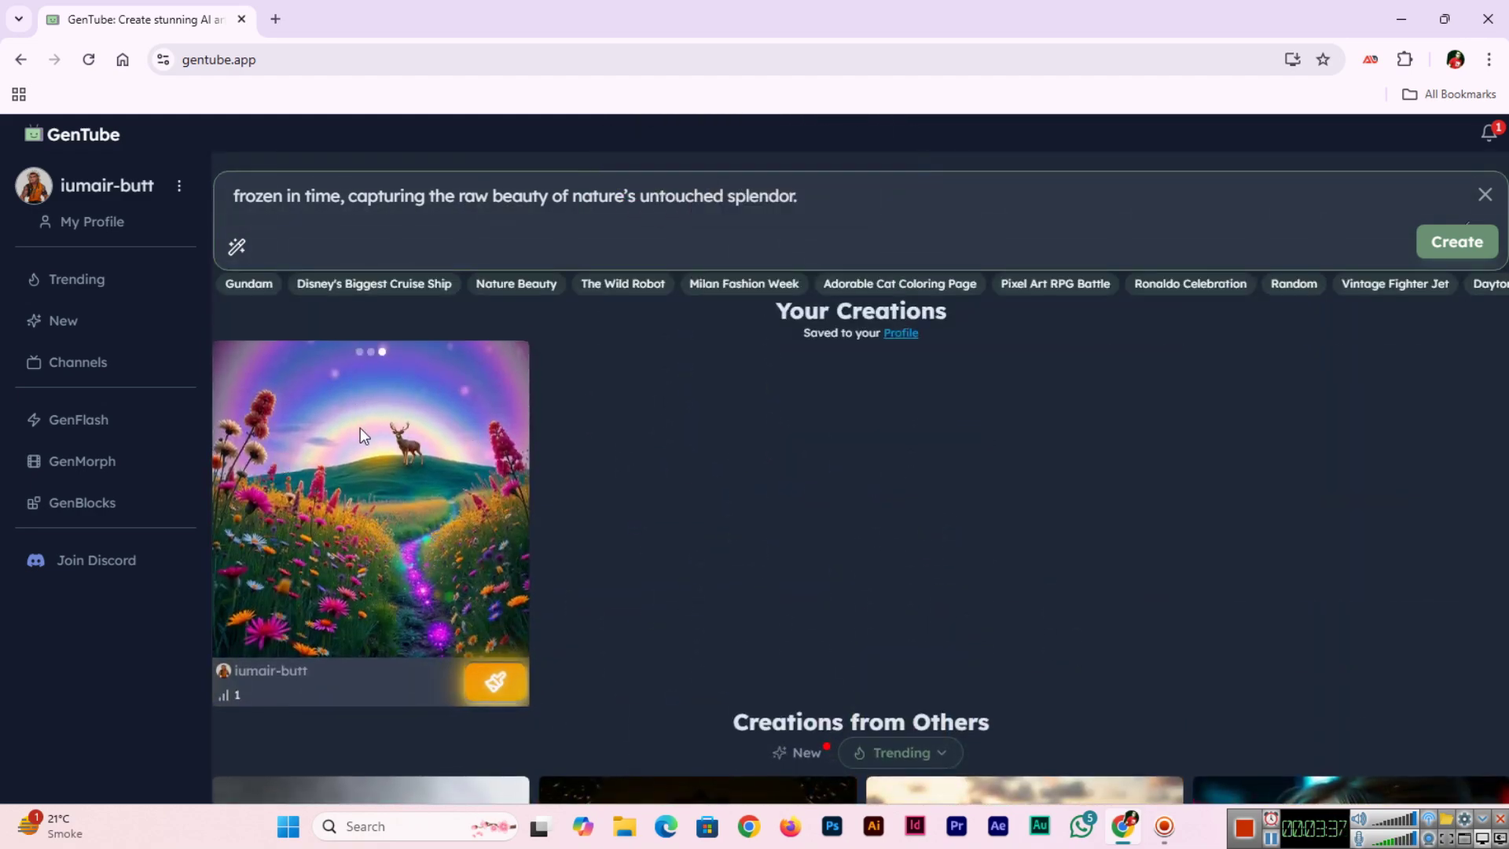
left_click(779, 215)
Generate 'helicopter with the printed flag of United States' and open the result full size
key("ctrl+a")
key("BackSpace")
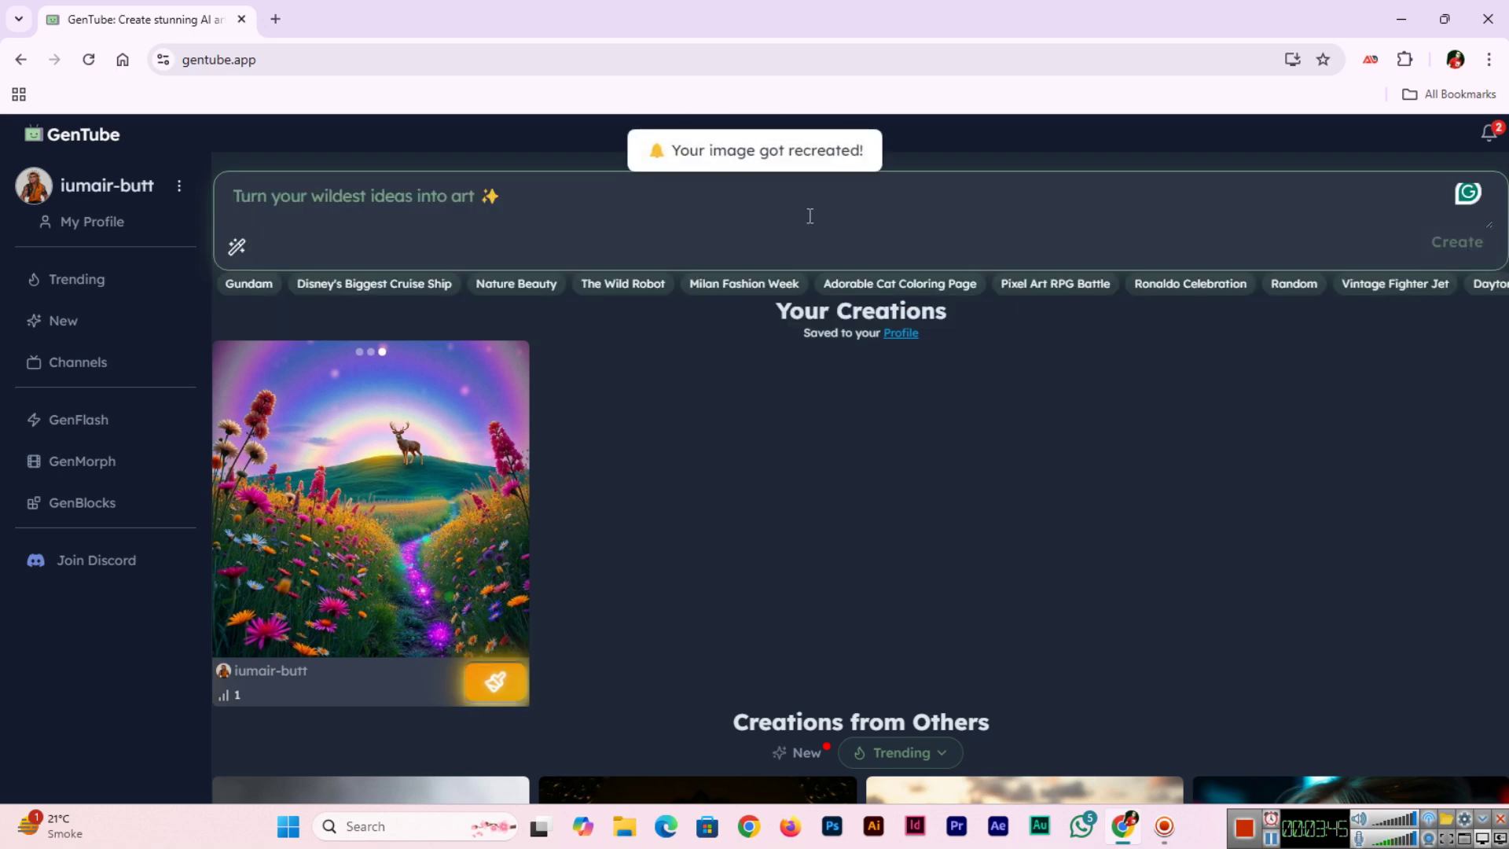
type("helicopter ")
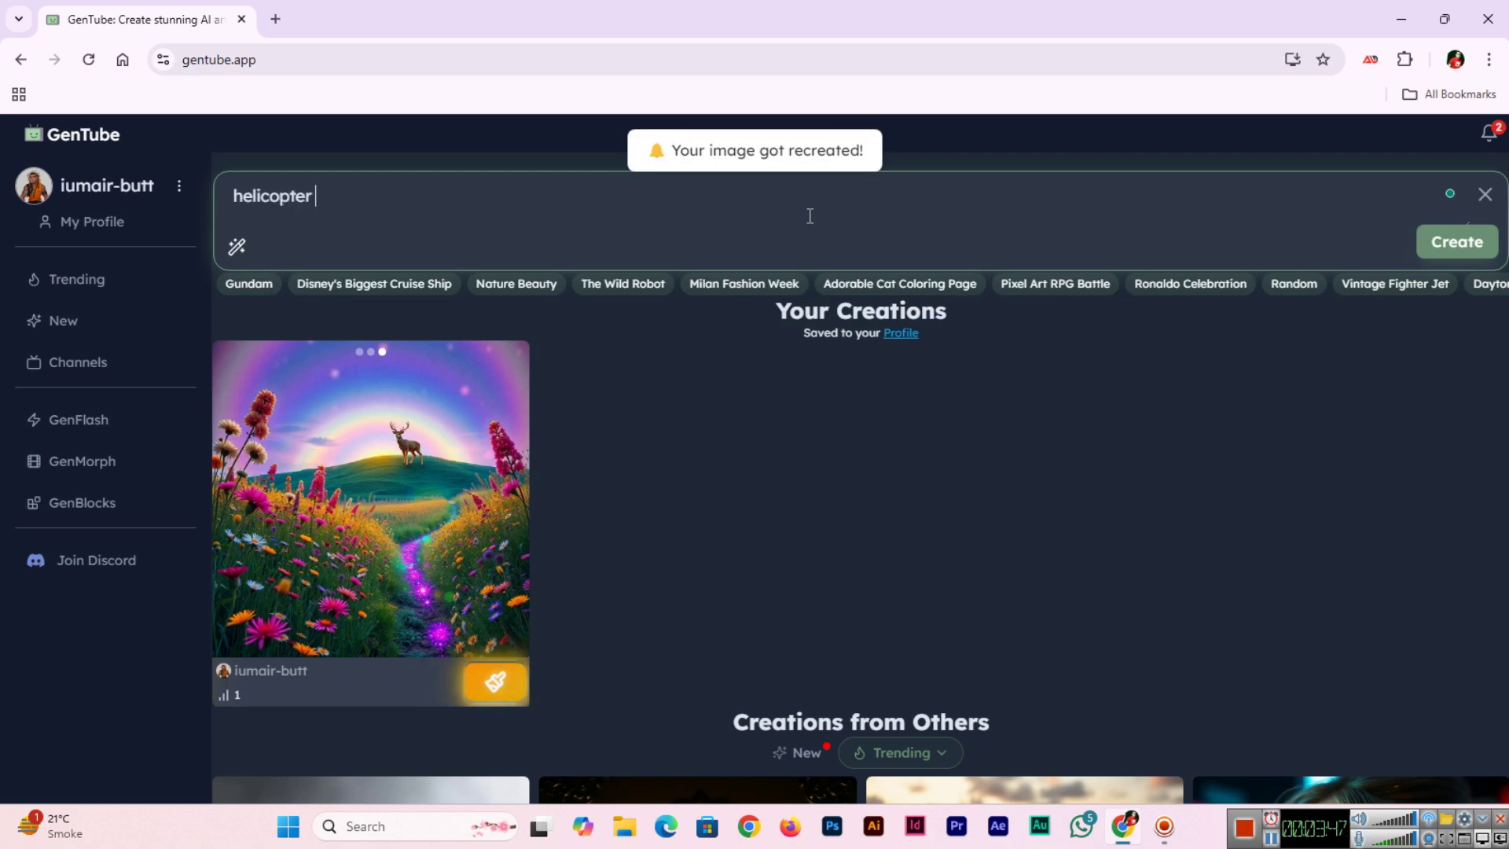
type("with the pri")
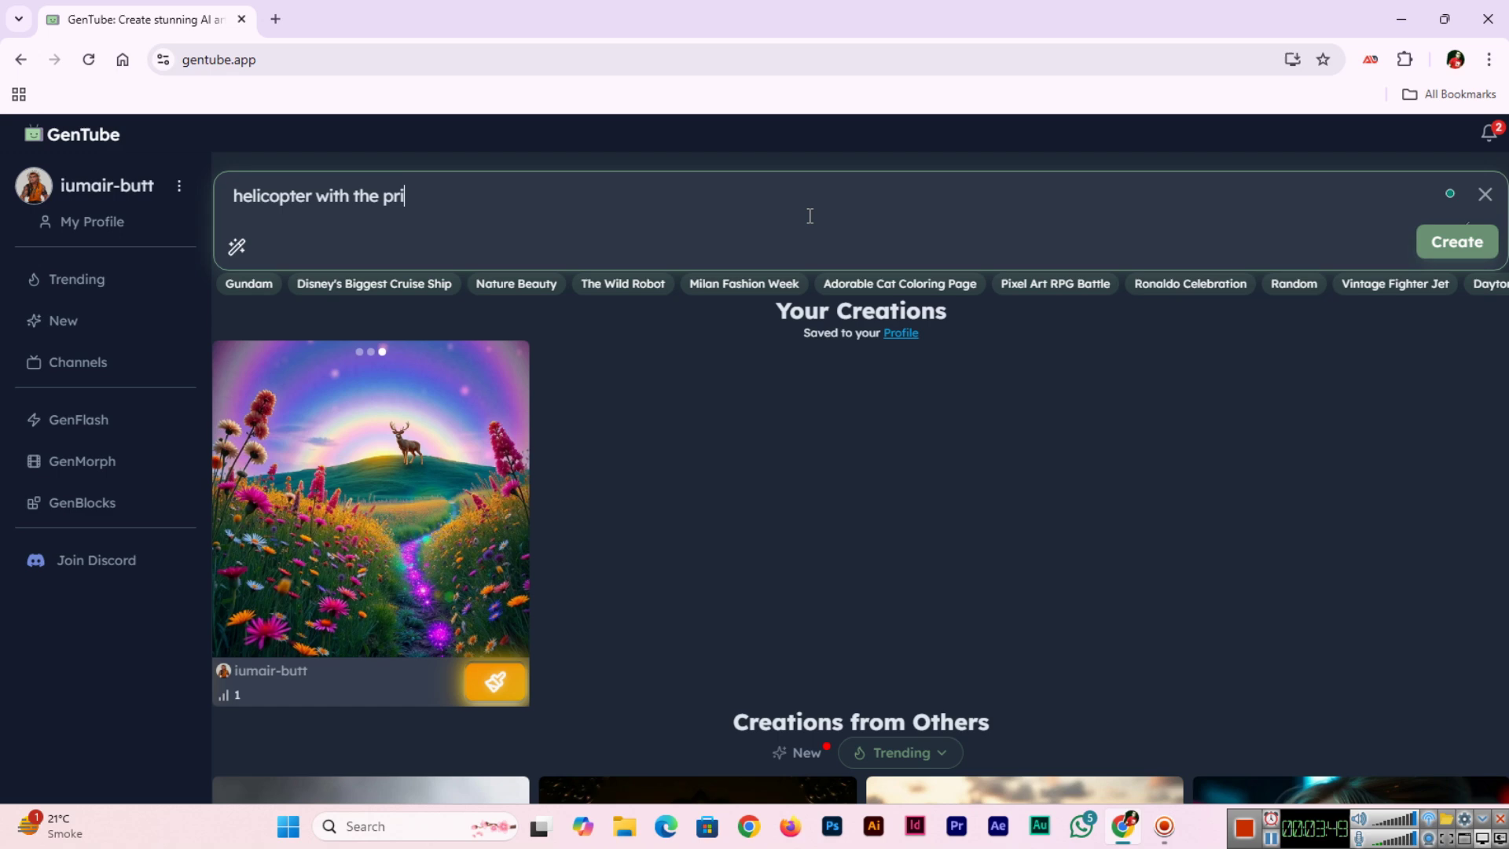
type("nted flag of U")
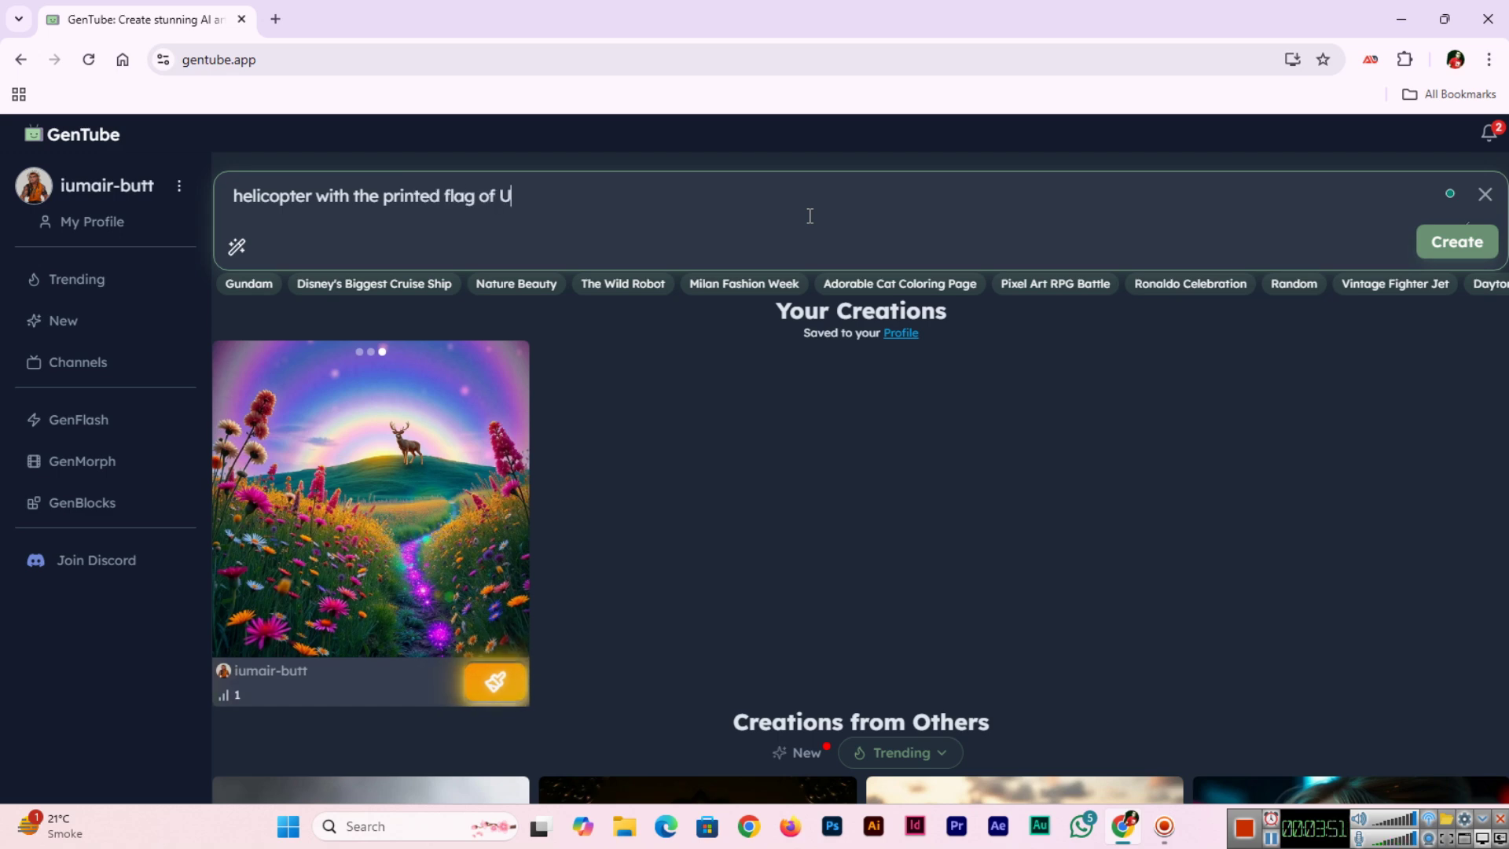
type("nited S")
type("tates")
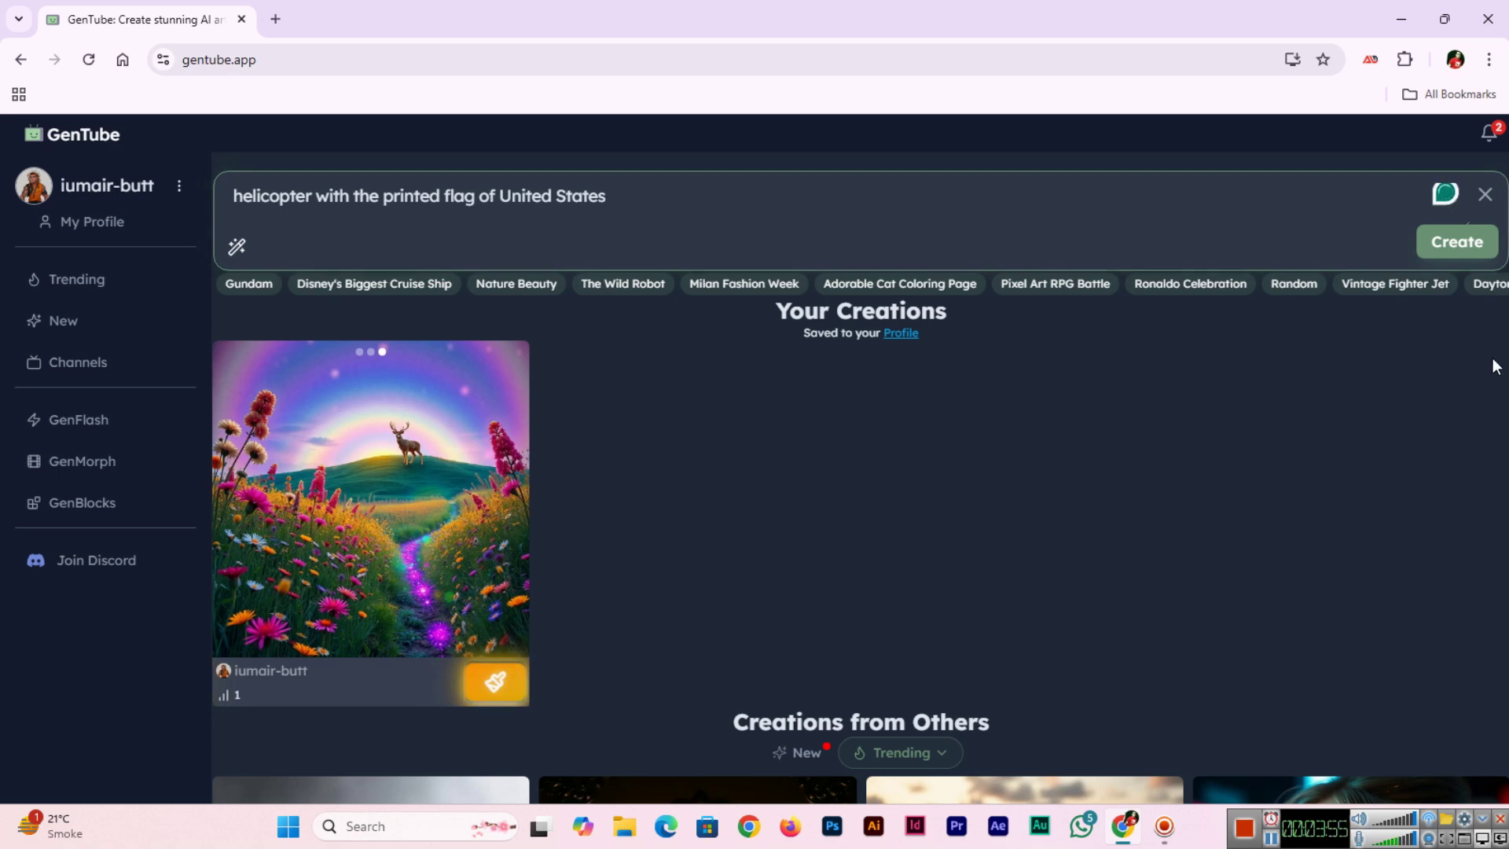
left_click(1454, 243)
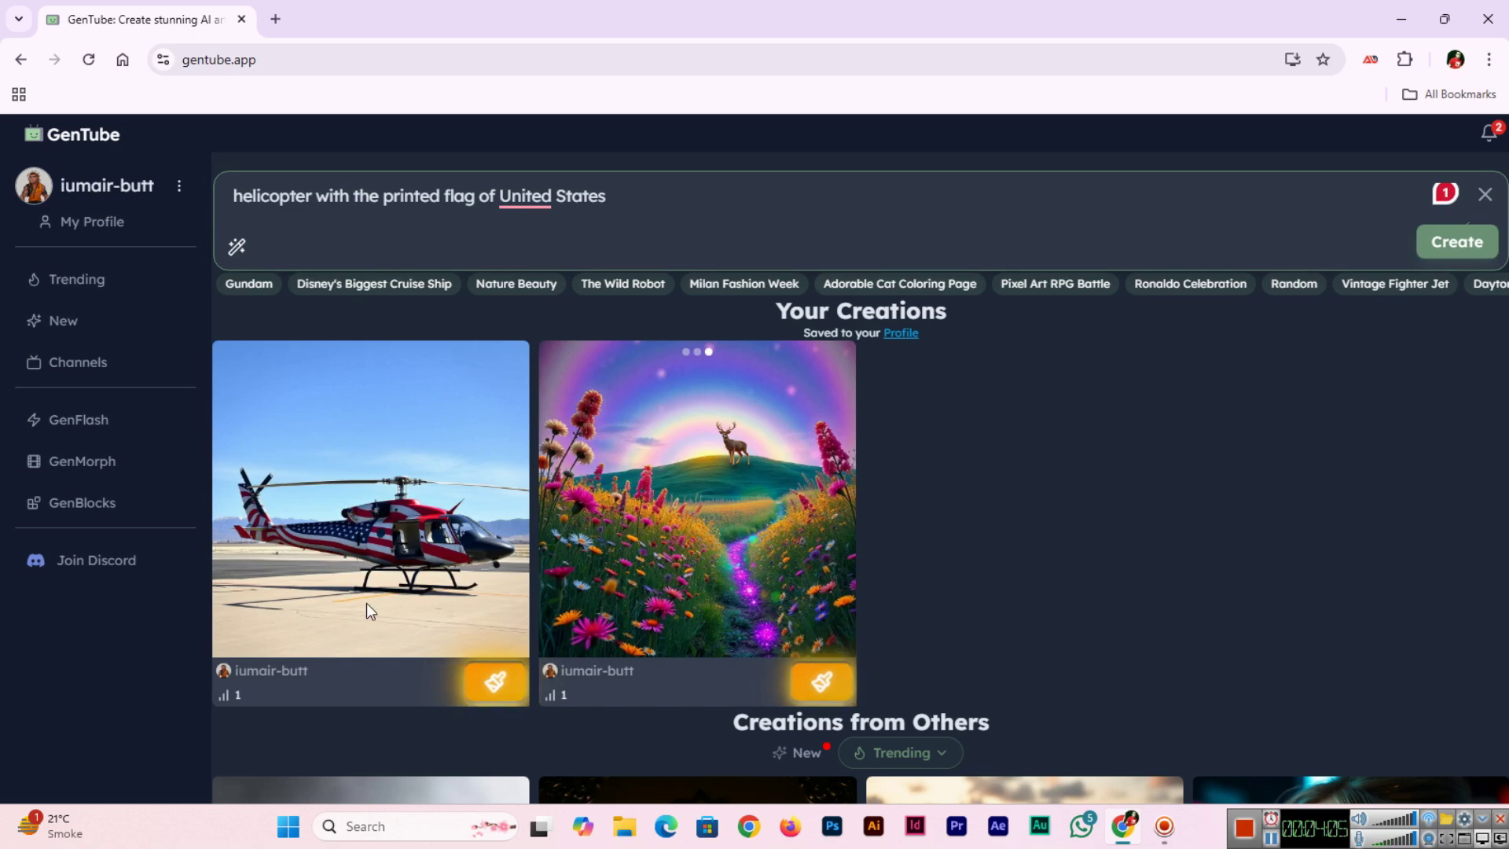
left_click(419, 538)
scroll(910, 523, "down", 3)
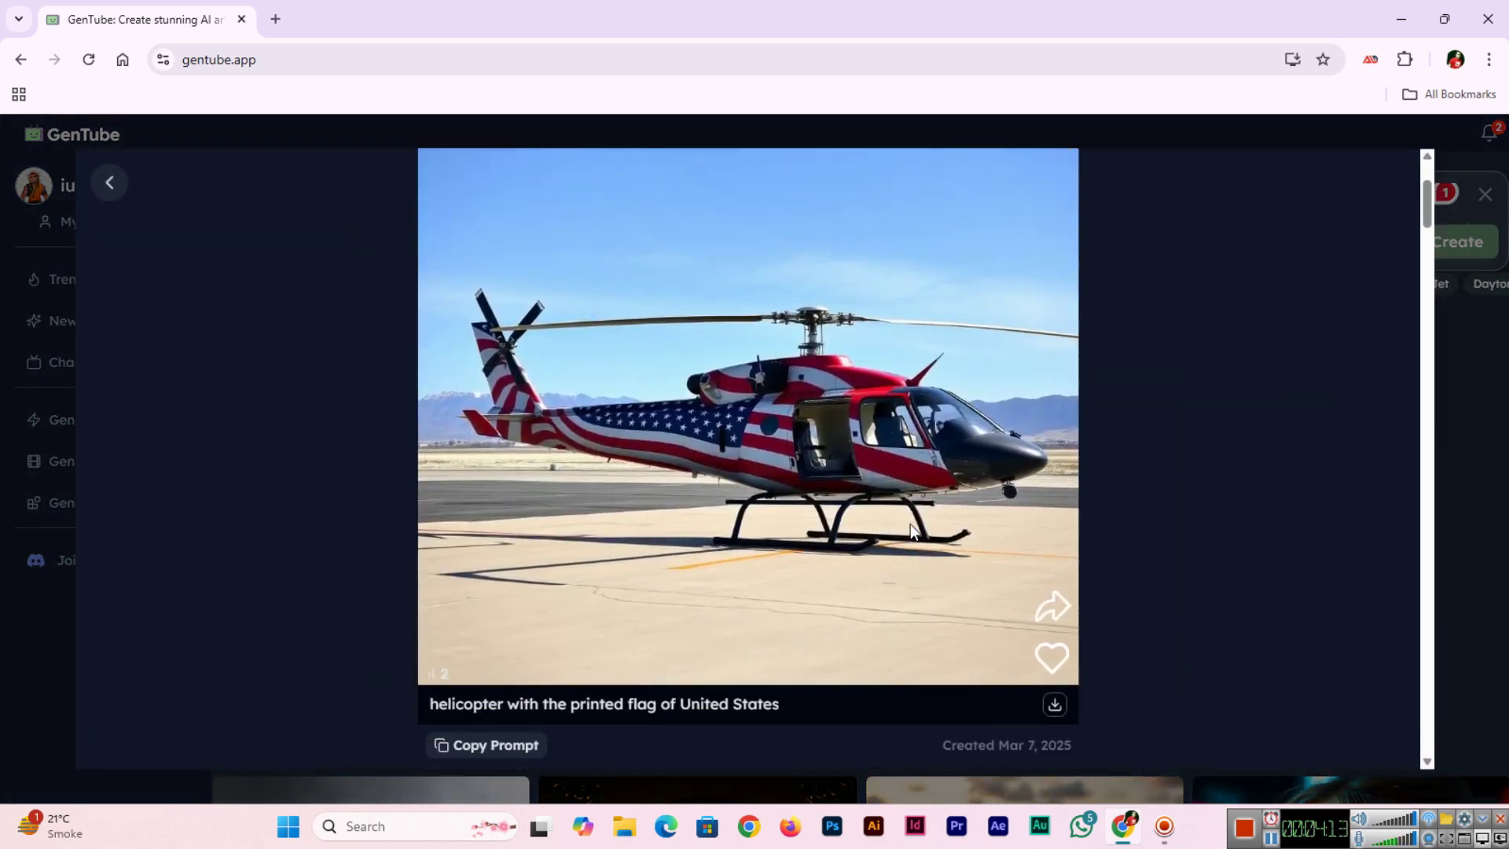
scroll(910, 524, "up", 2)
scroll(911, 524, "down", 2)
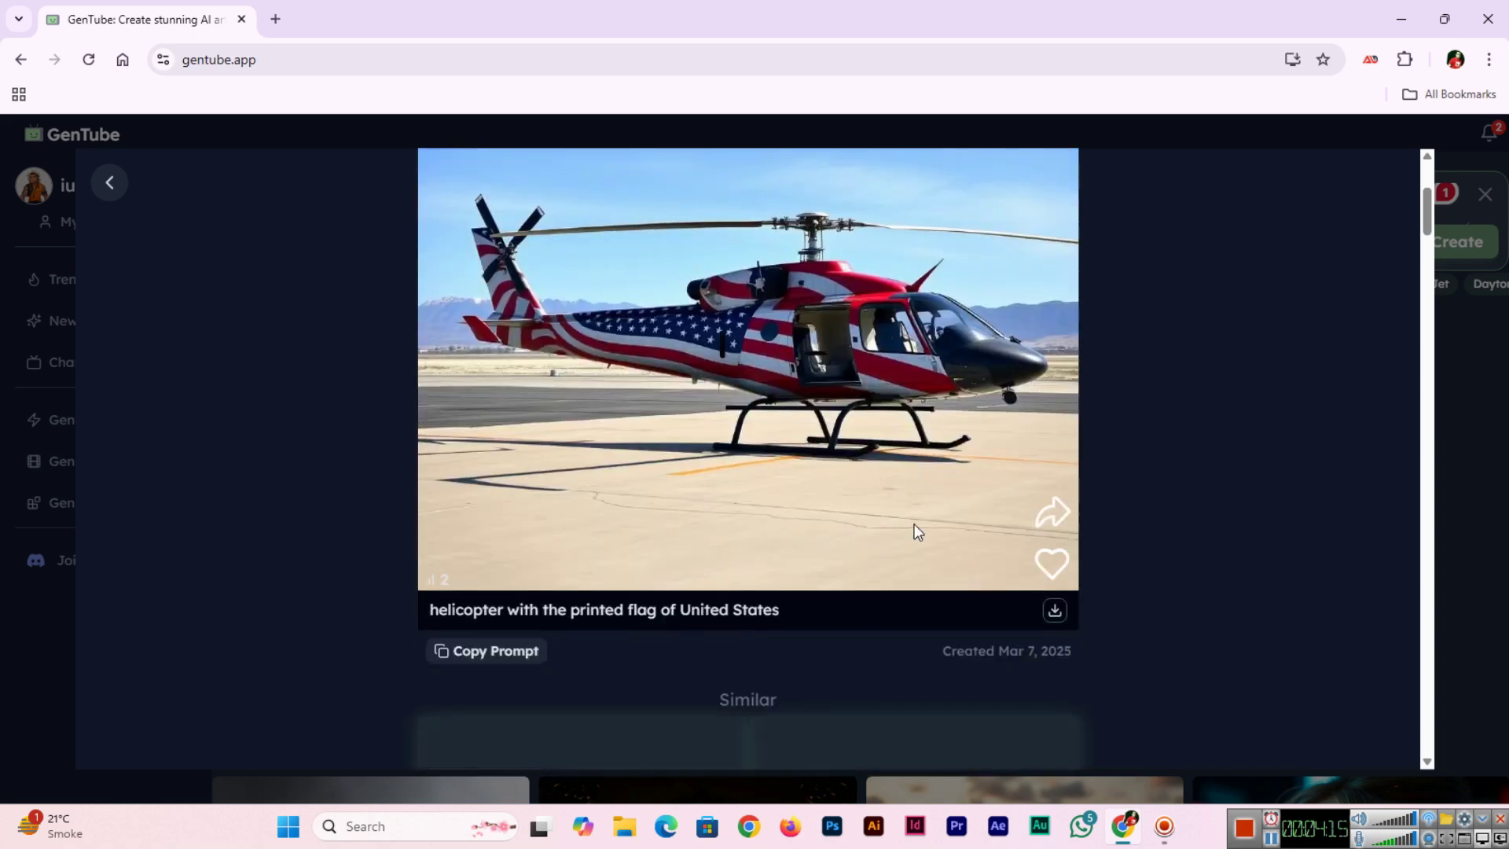
Save the helicopter image as a 172 KB JPEG and show Chrome's recent downloads
left_click(1057, 612)
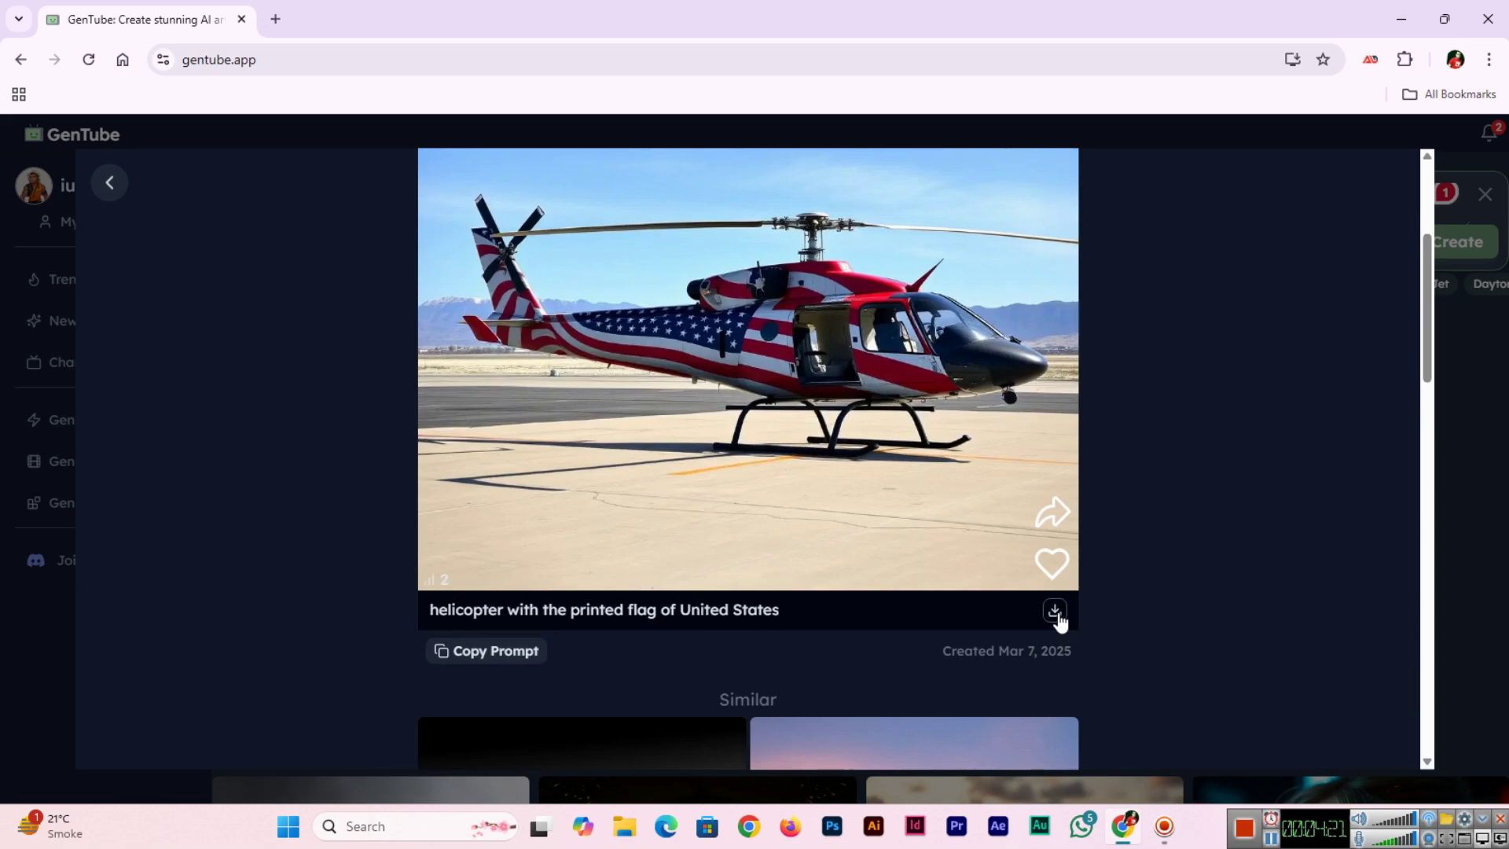
scroll(1058, 613, "up", 3)
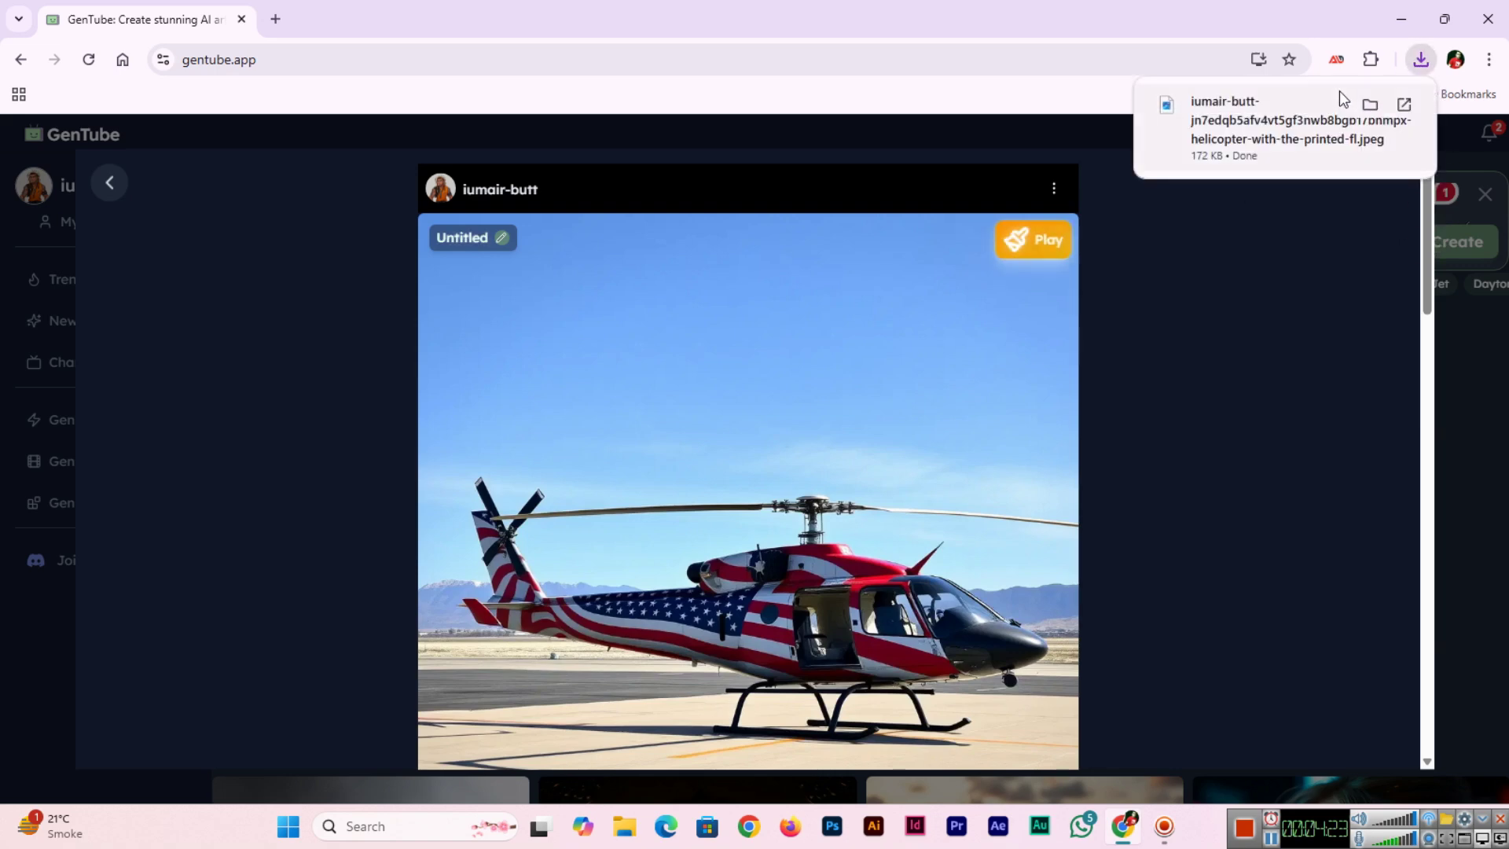
left_click(1055, 190)
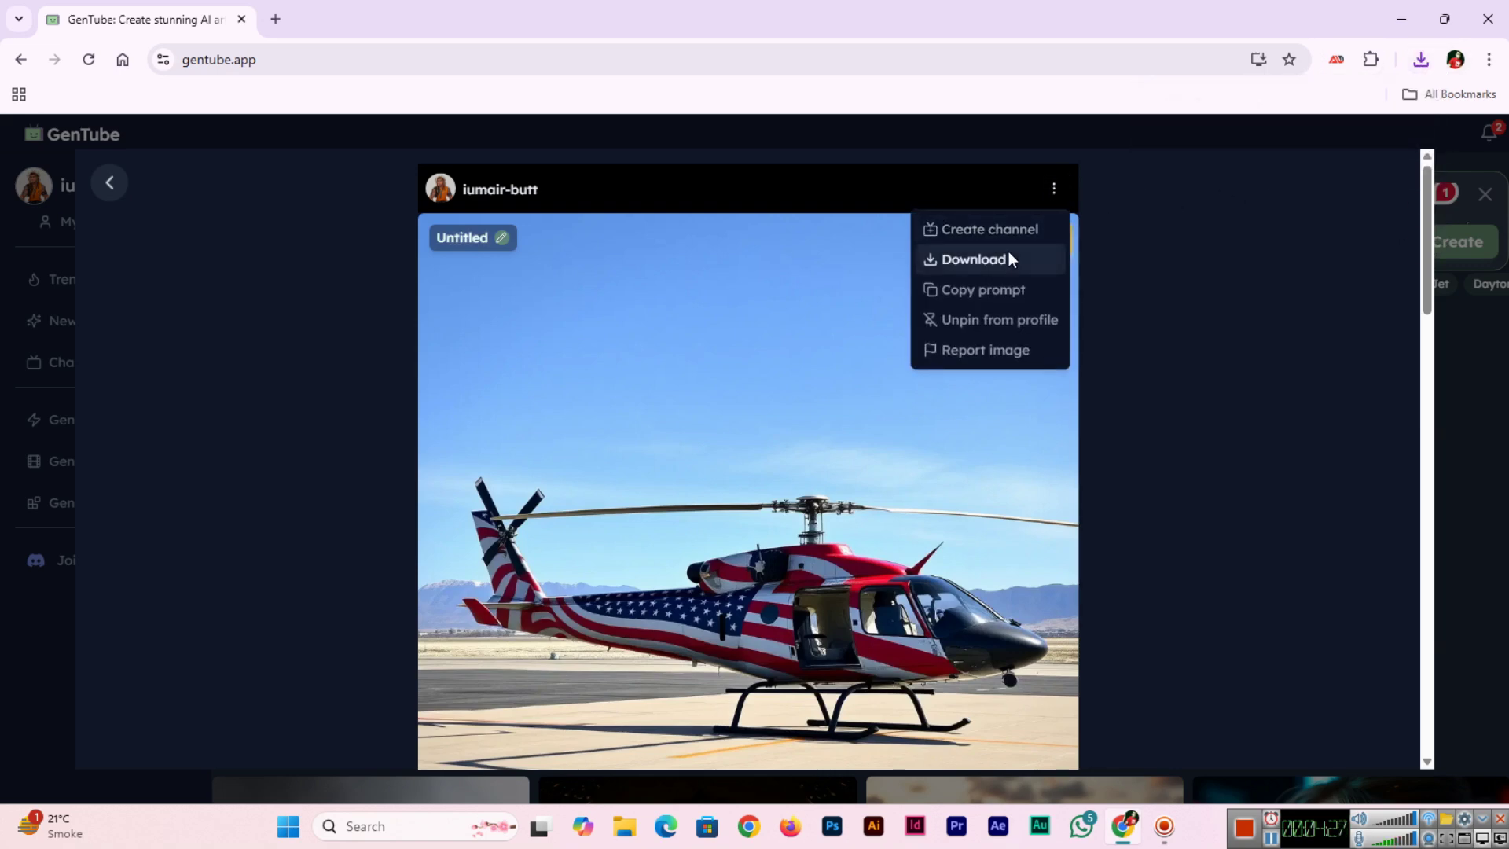
left_click(802, 315)
left_click(1423, 62)
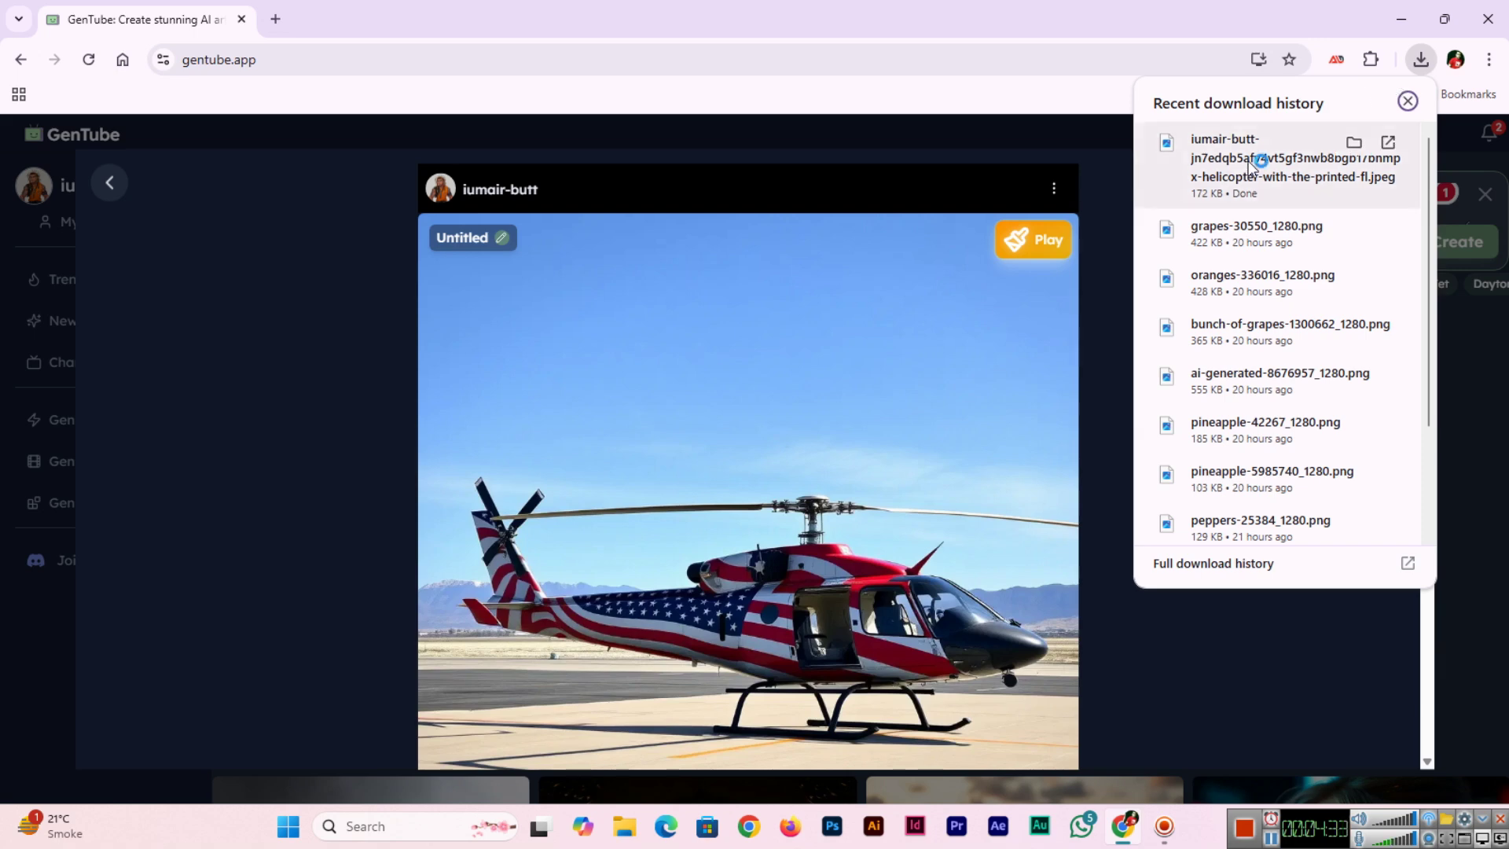
View the helicopter JPEG maximized in Photos, then close it and return to GenTube
left_click(1253, 161)
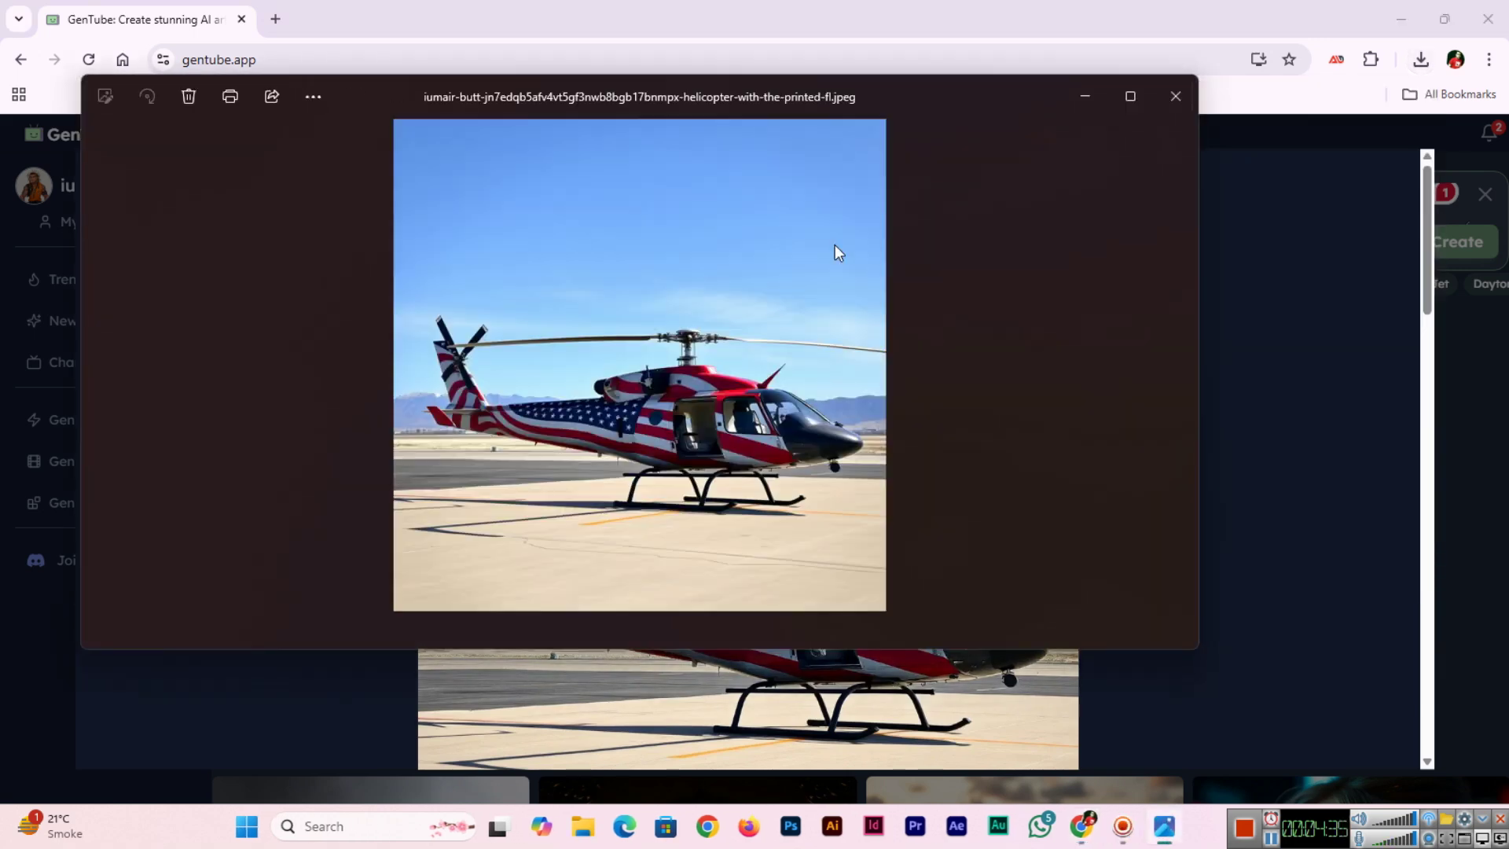
left_click(1129, 95)
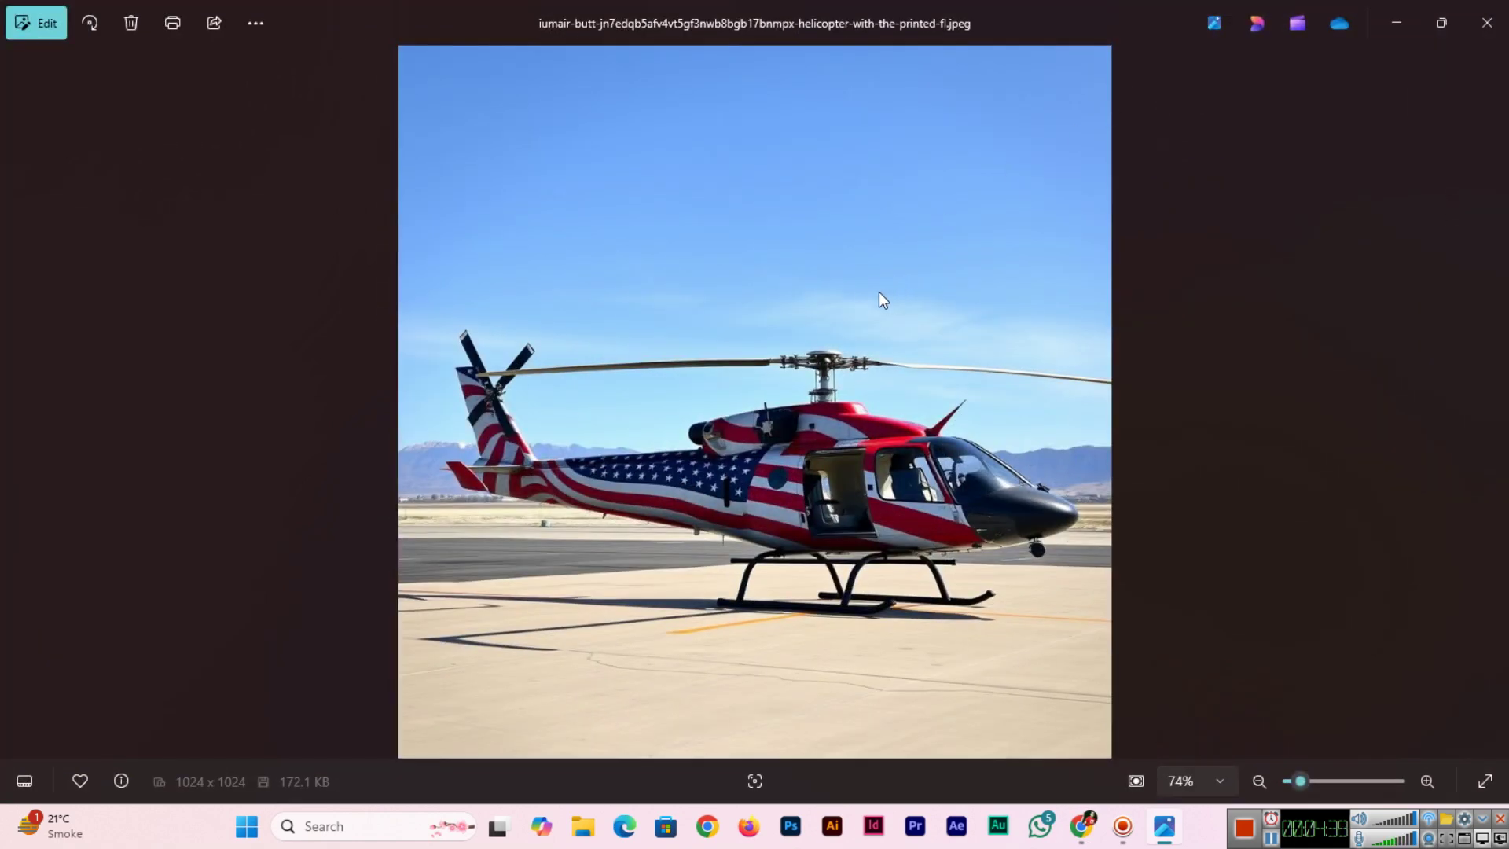
left_click(1487, 23)
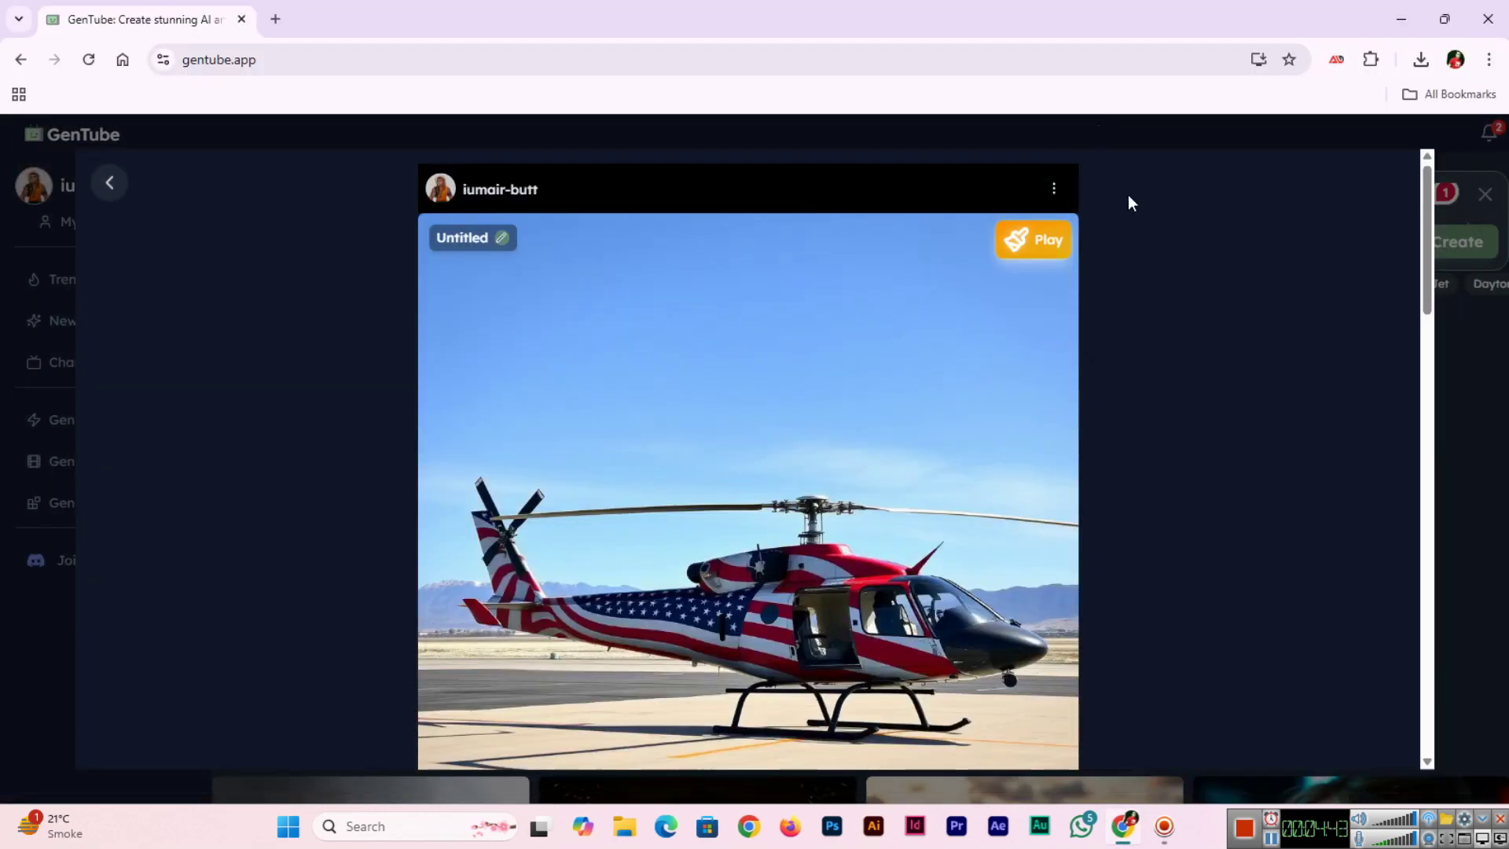
left_click(111, 184)
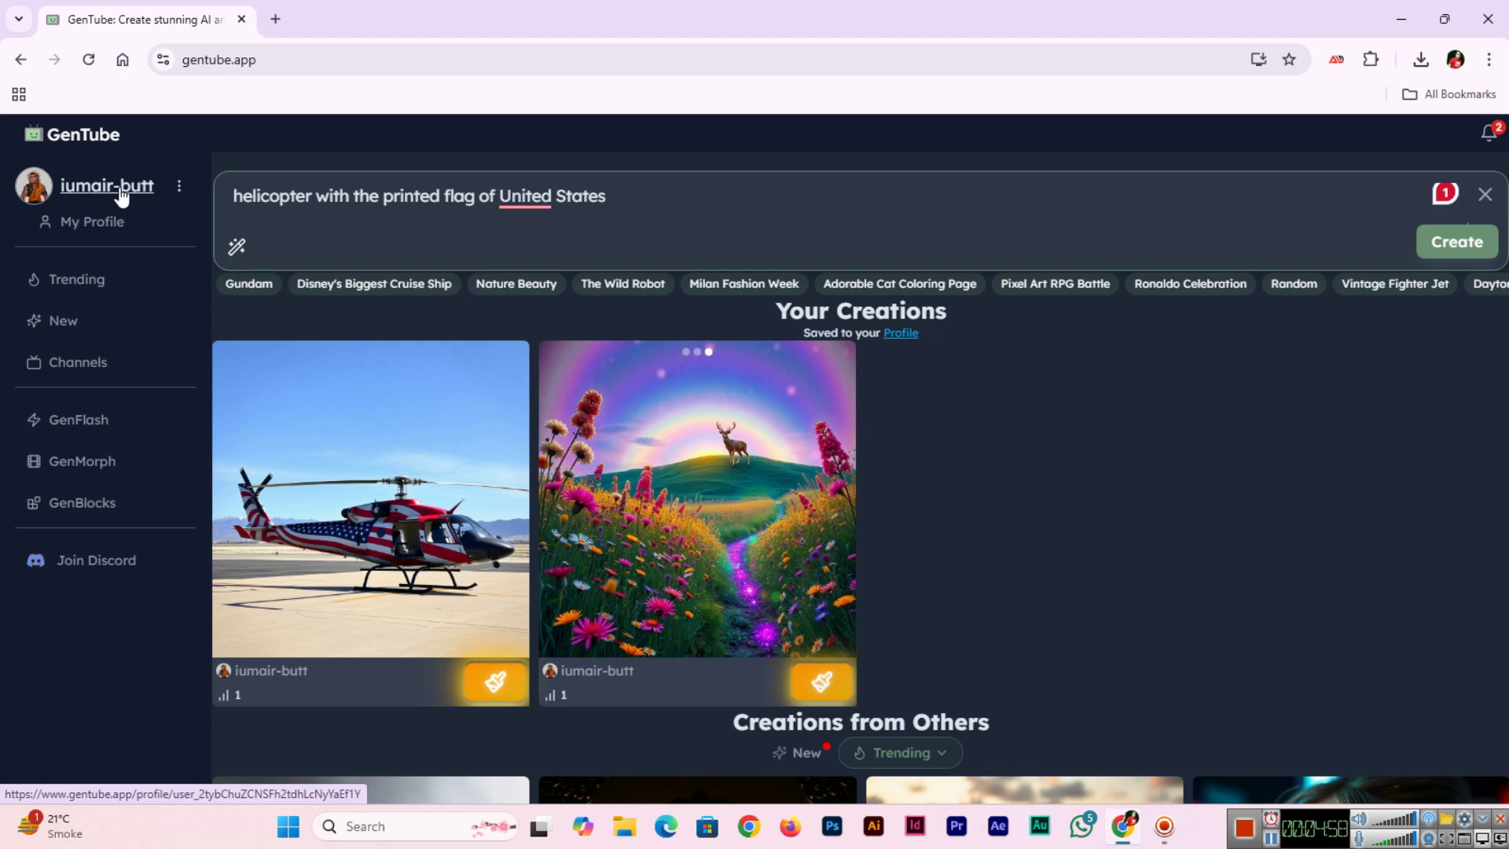
Replace the helicopter prompt with a Pixar-style robot enjoying coffee in a cozy cafe and generate it
left_click(693, 184)
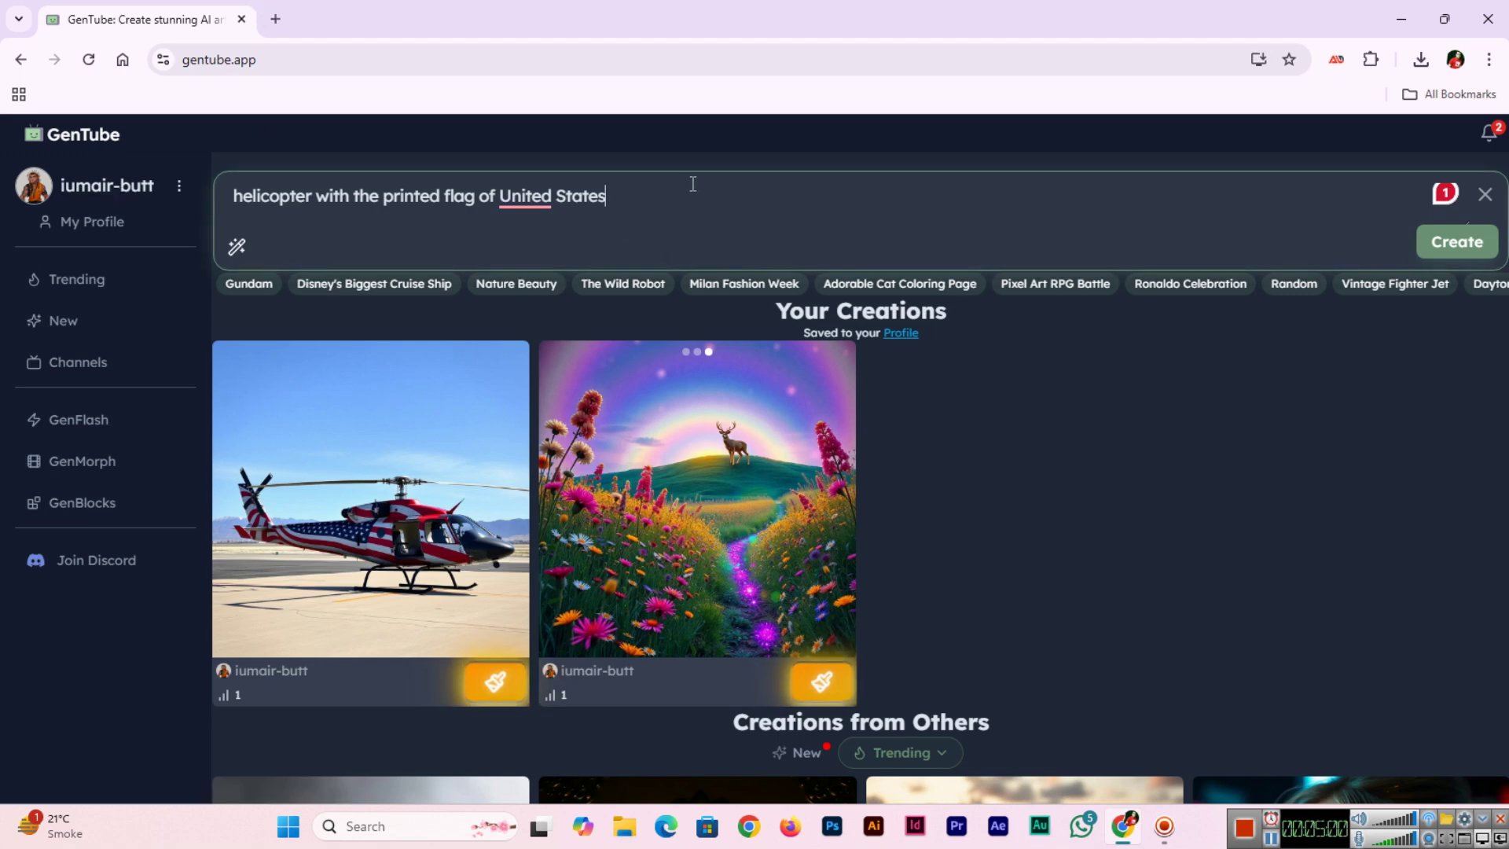
key("ctrl+a")
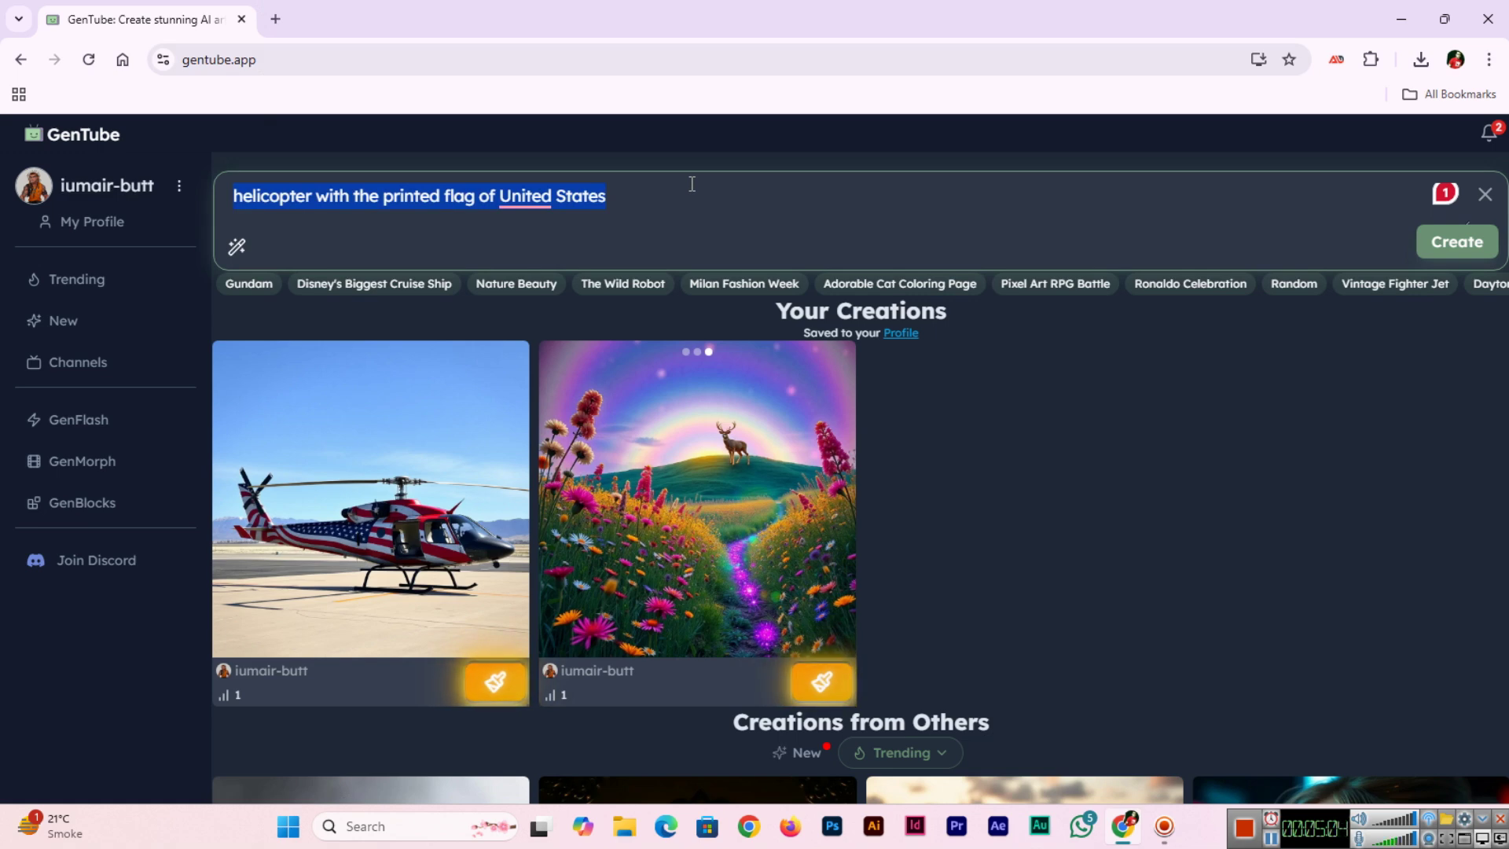
type("A cute robot ")
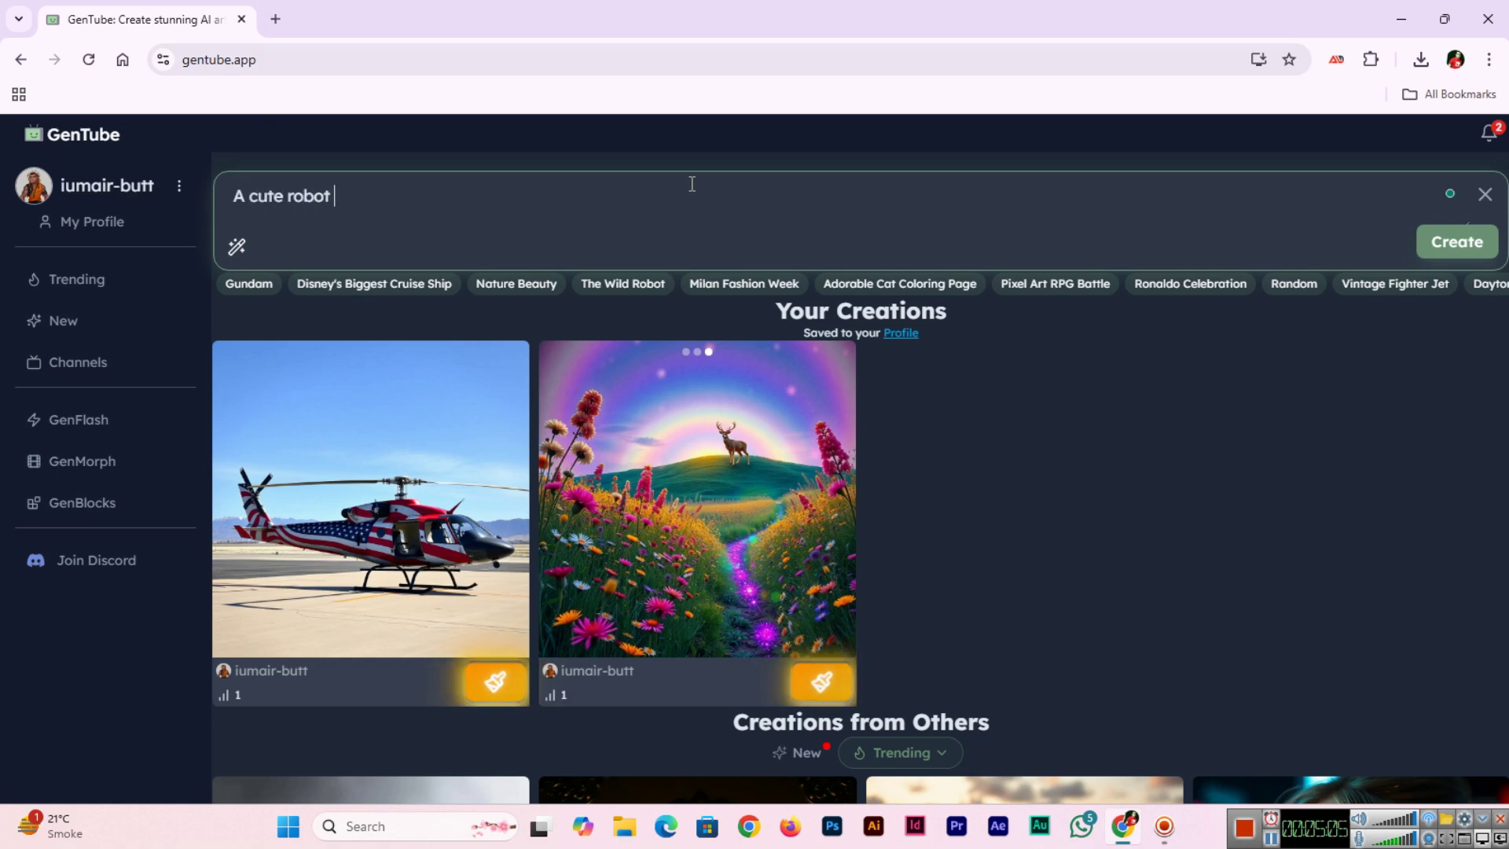
type("enjoying a c")
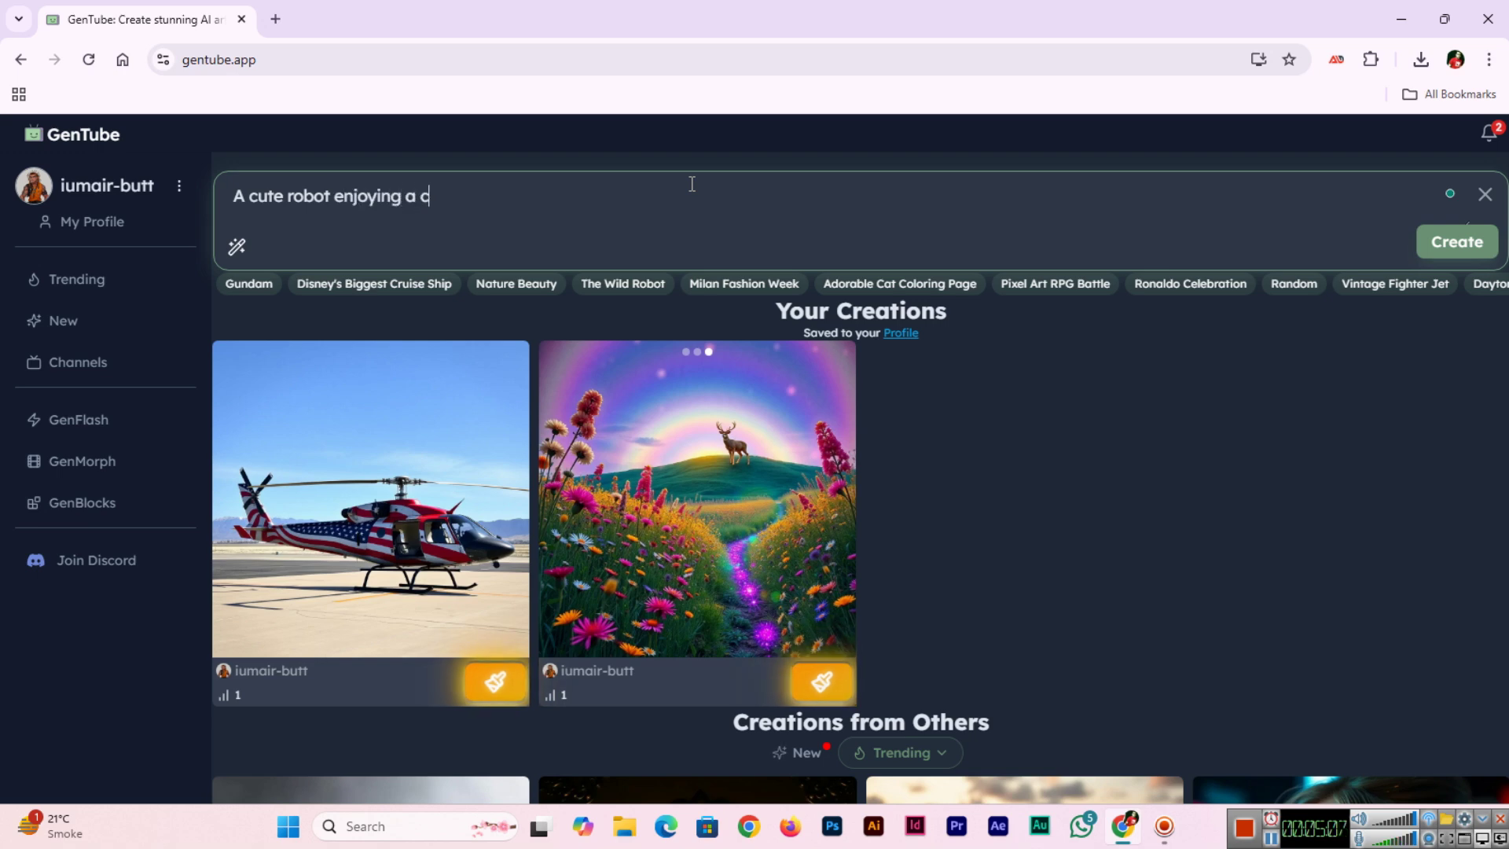
type("up of coffee ")
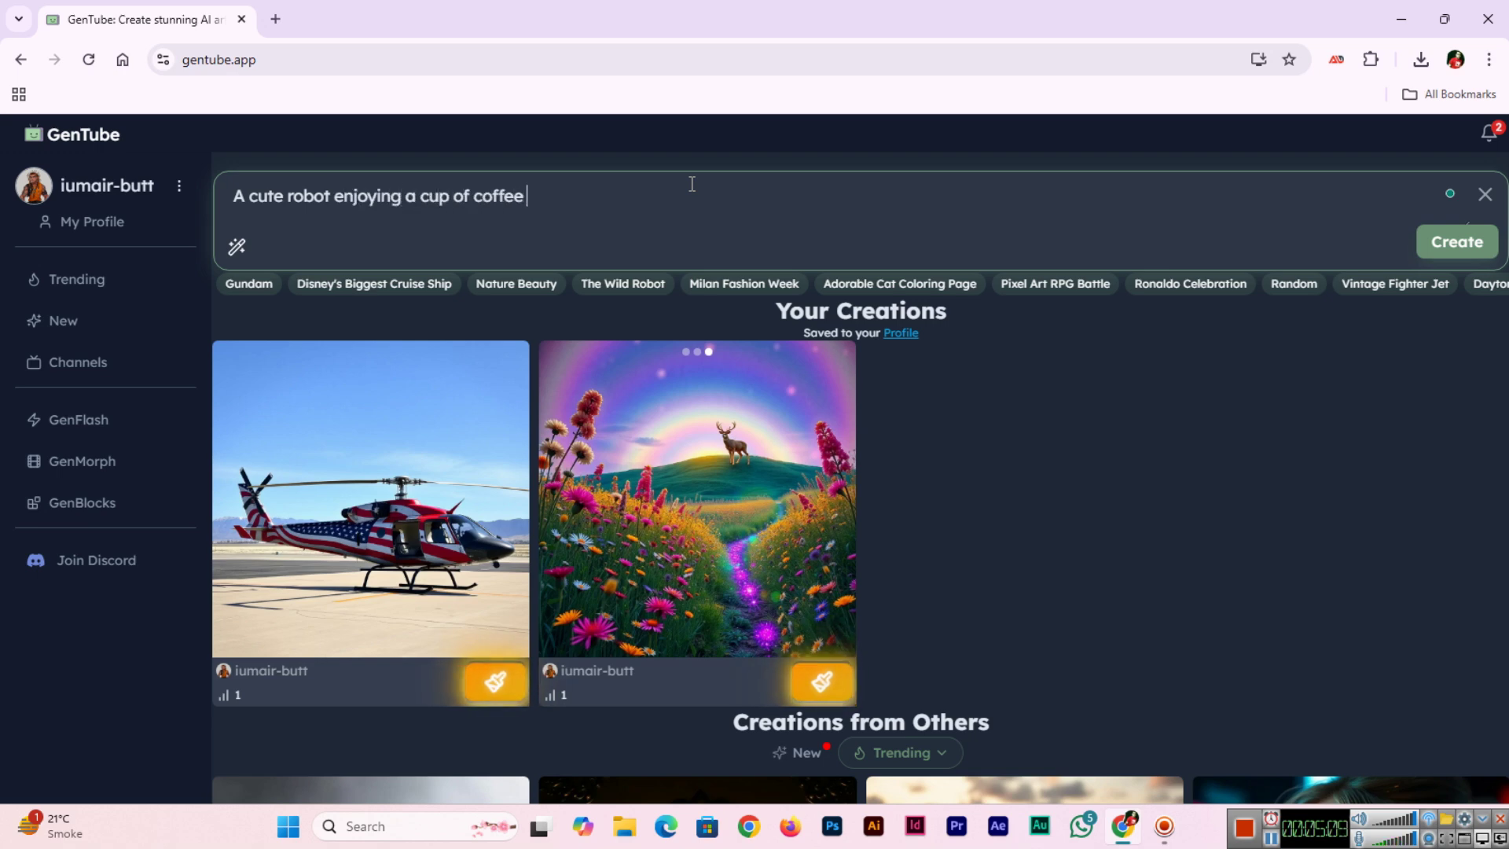
type("in a cozy c")
type("af")
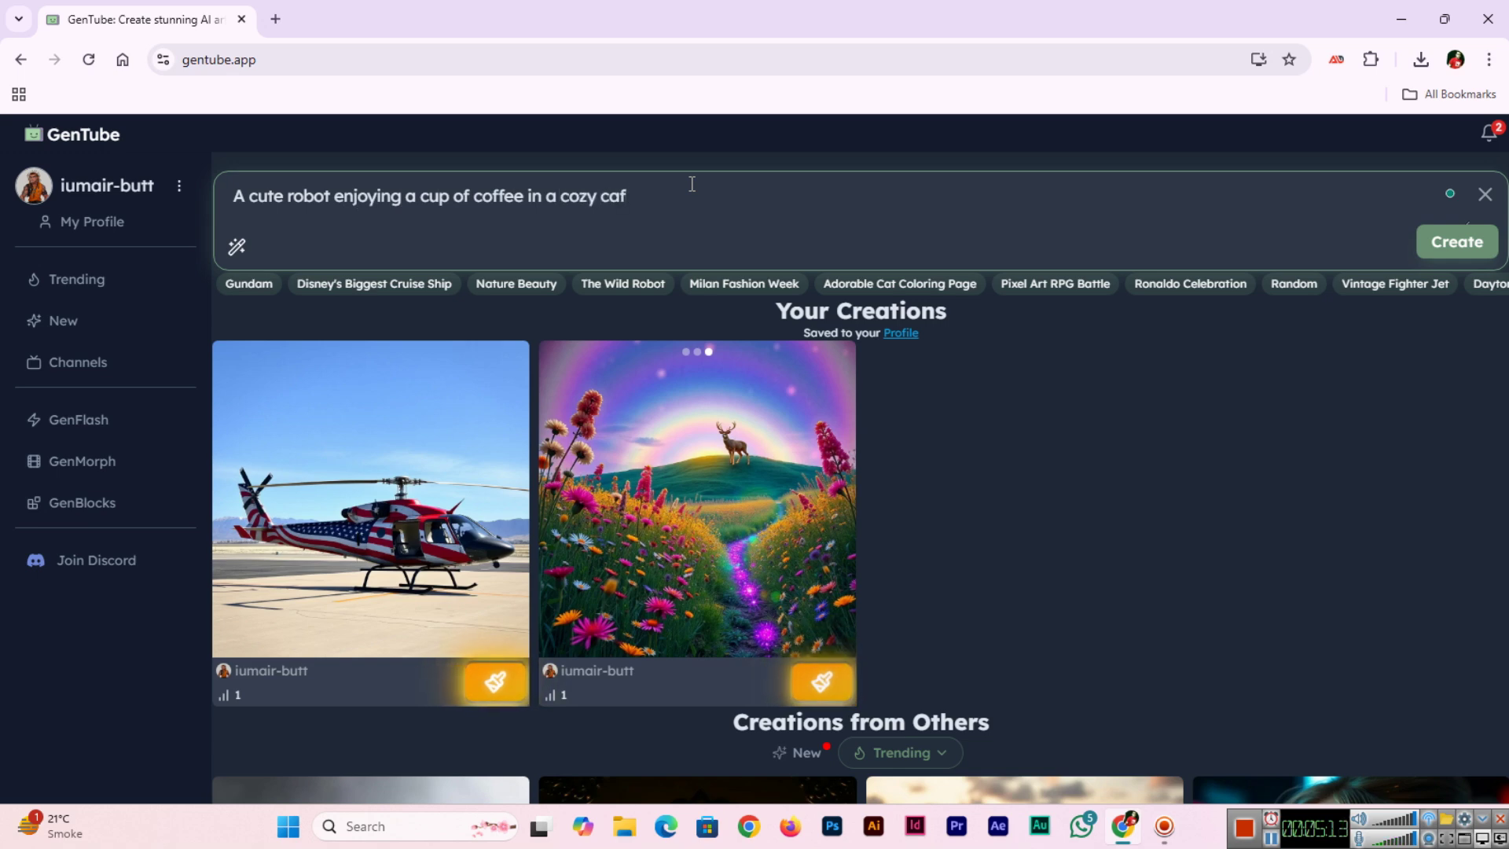
type("e, P")
type("ixar-style, ")
type("heartwarming")
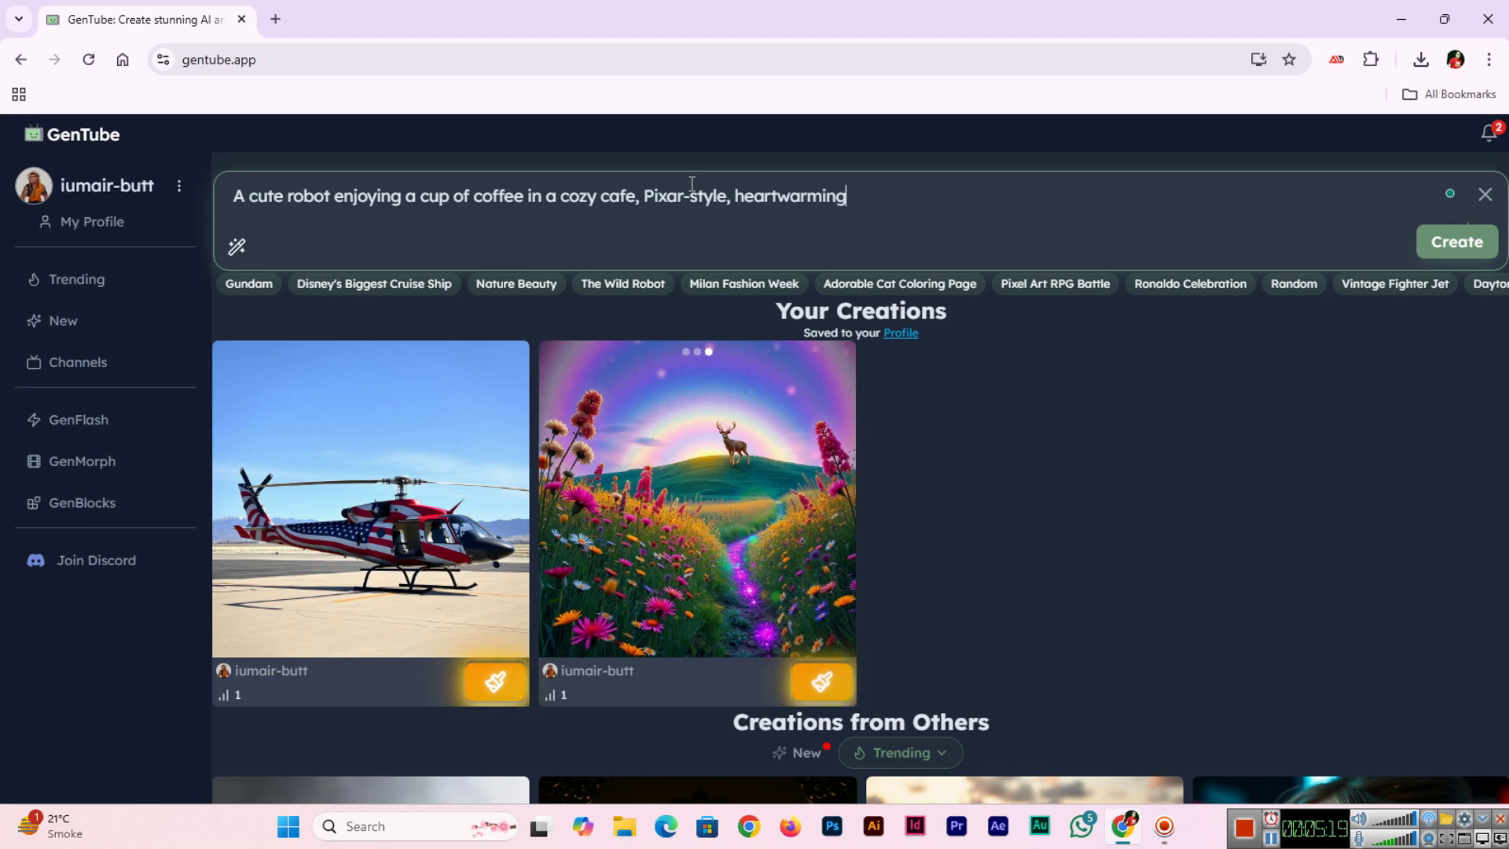
type(" and detailed")
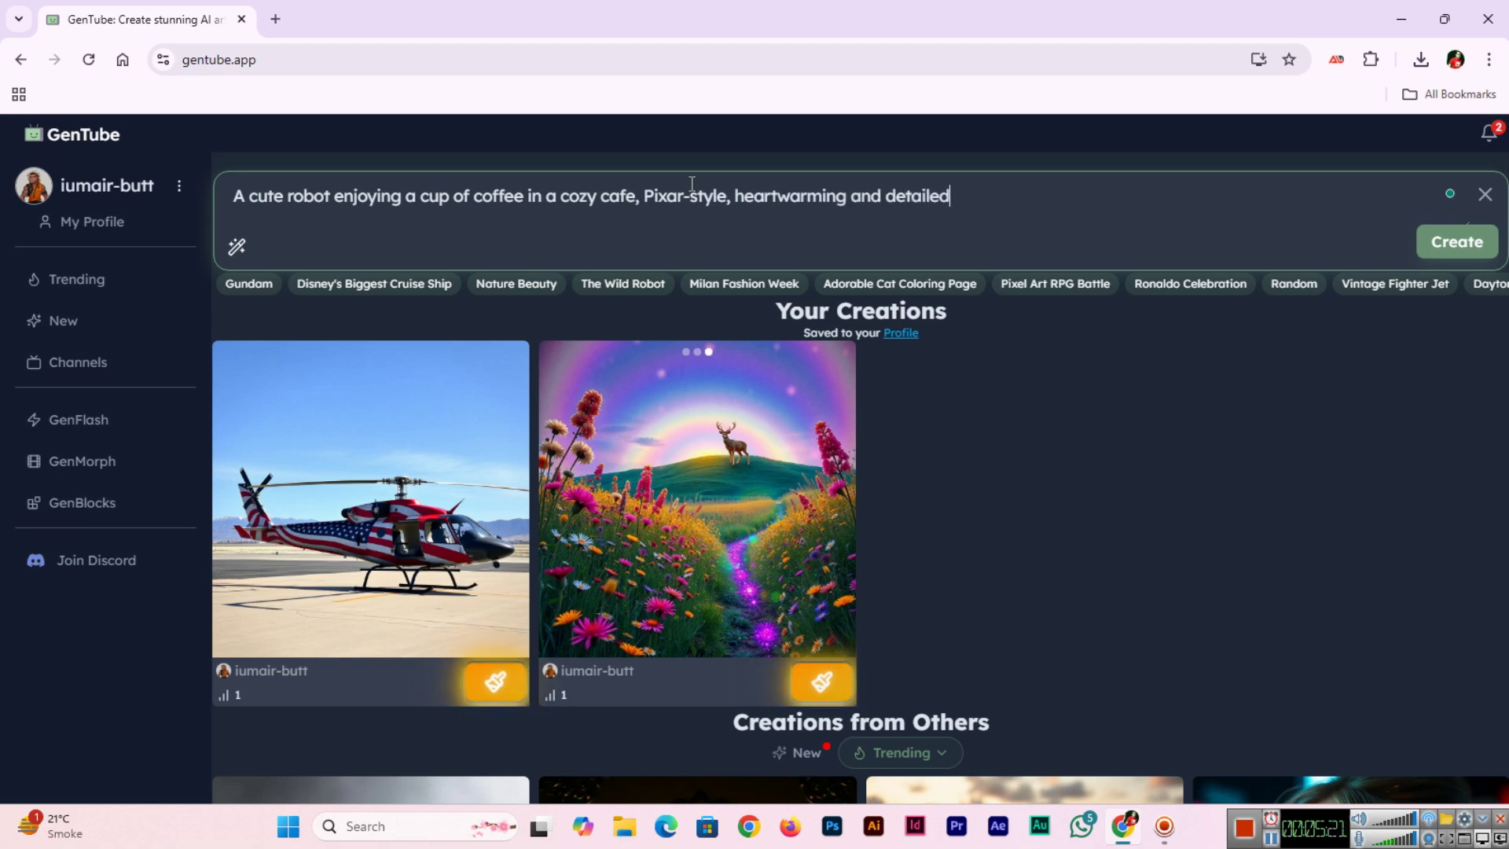
key("Return")
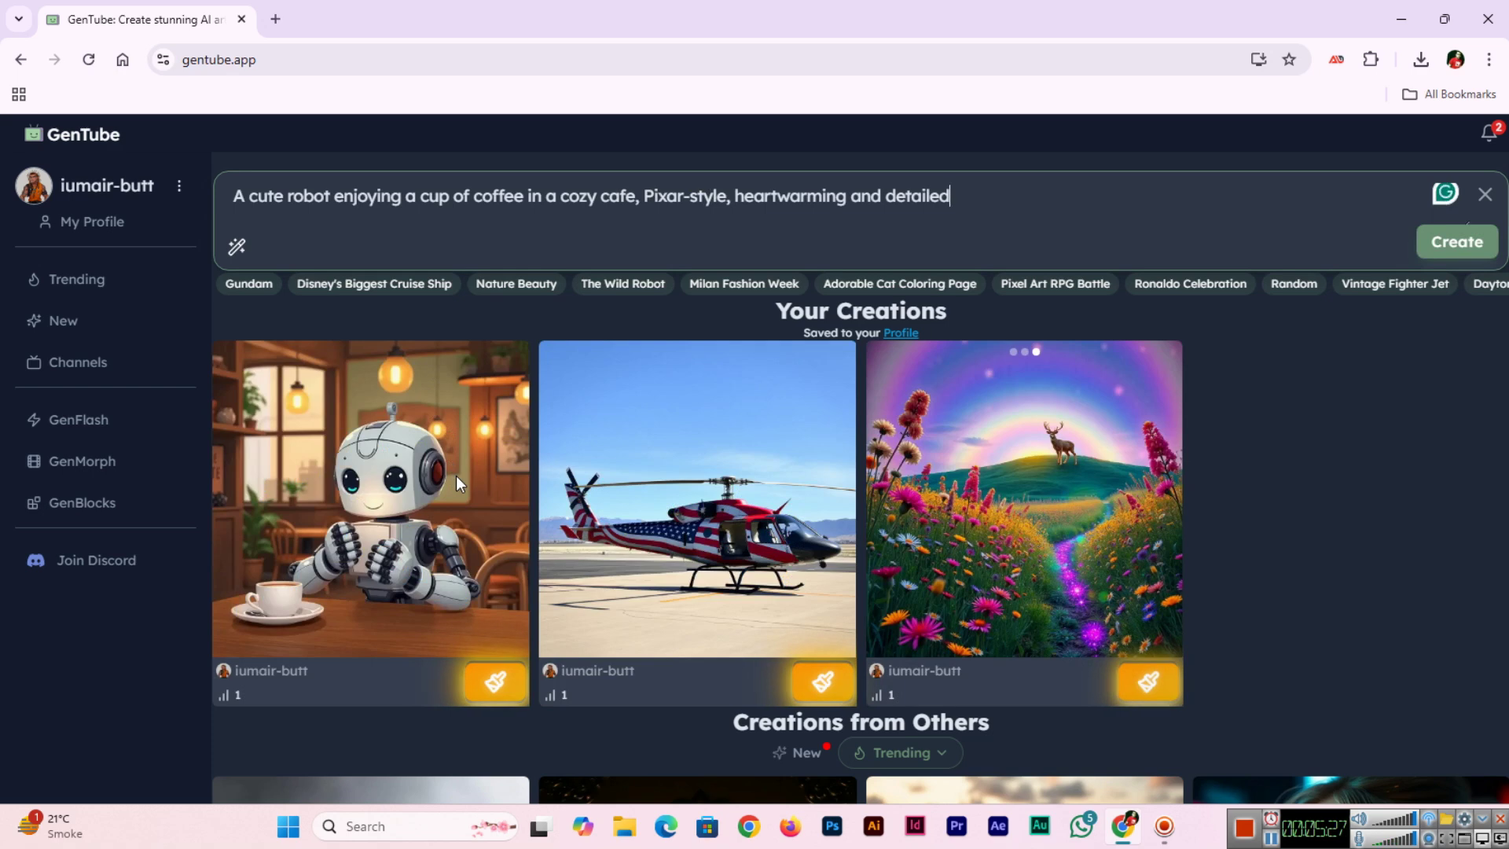
left_click(399, 485)
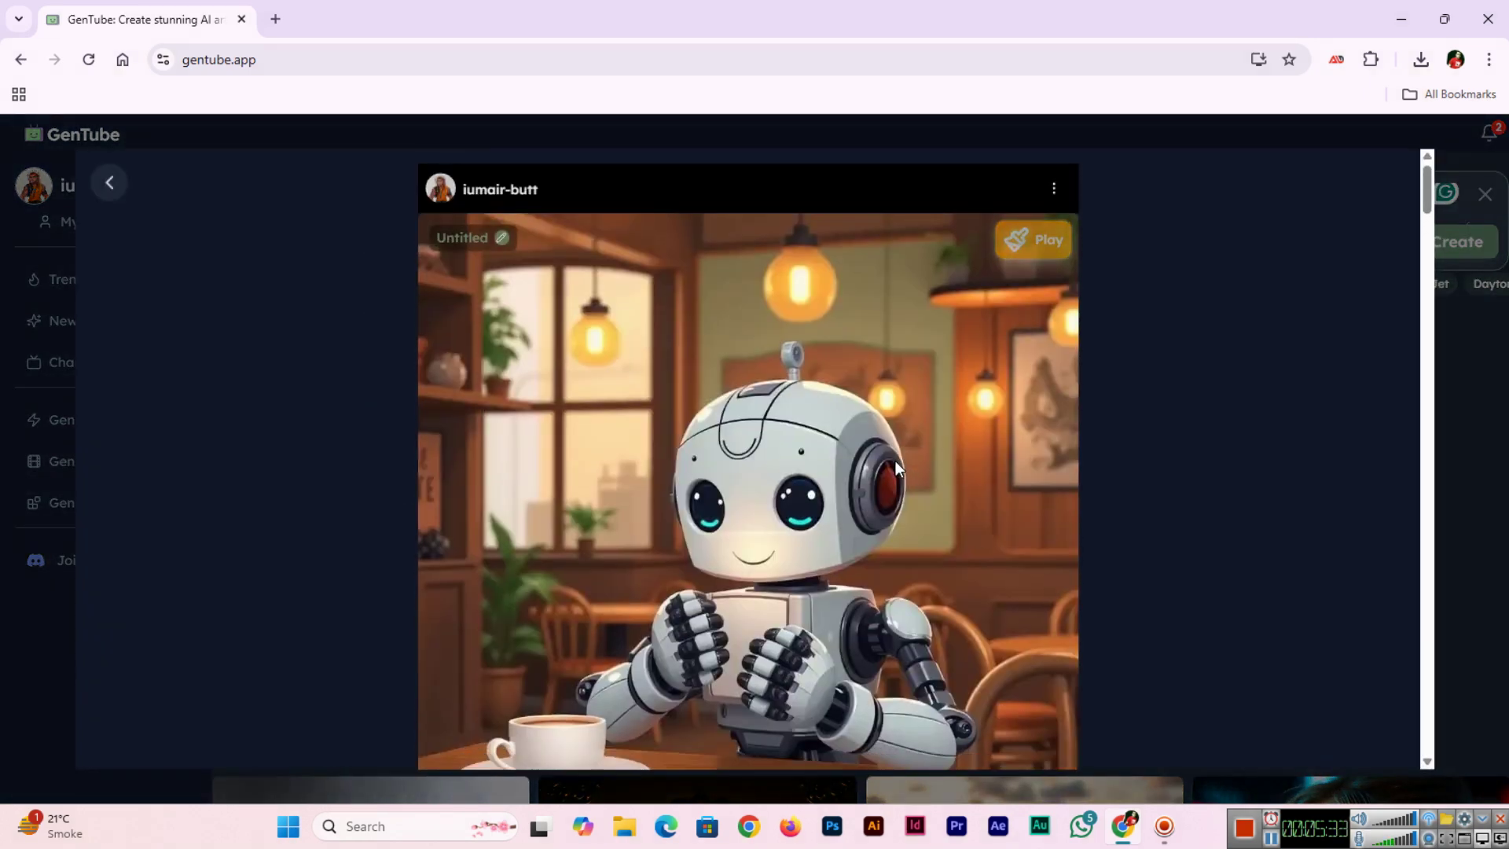
scroll(895, 461, "down", 2)
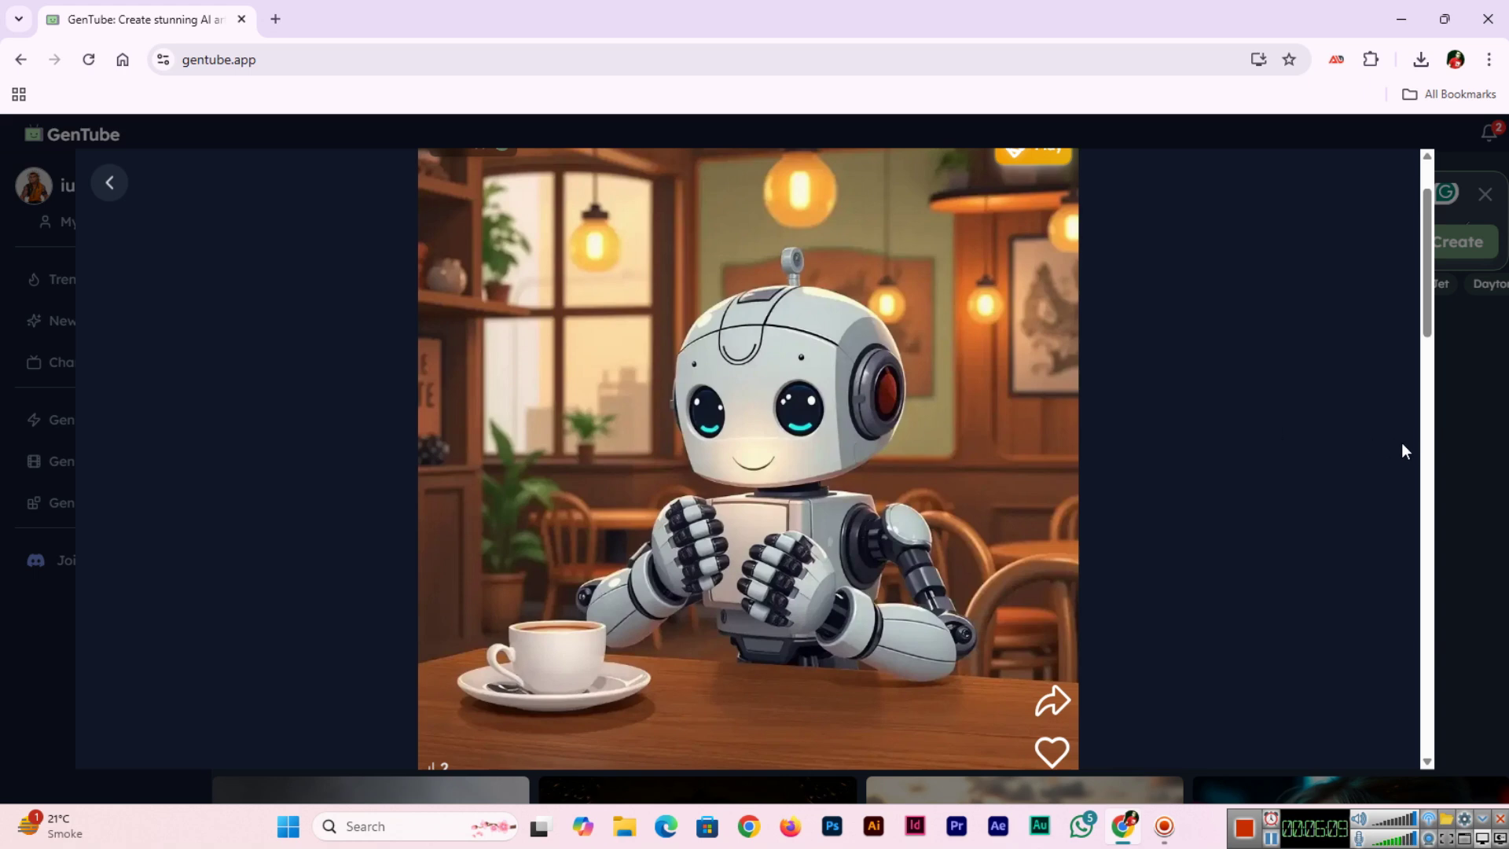
key("Escape")
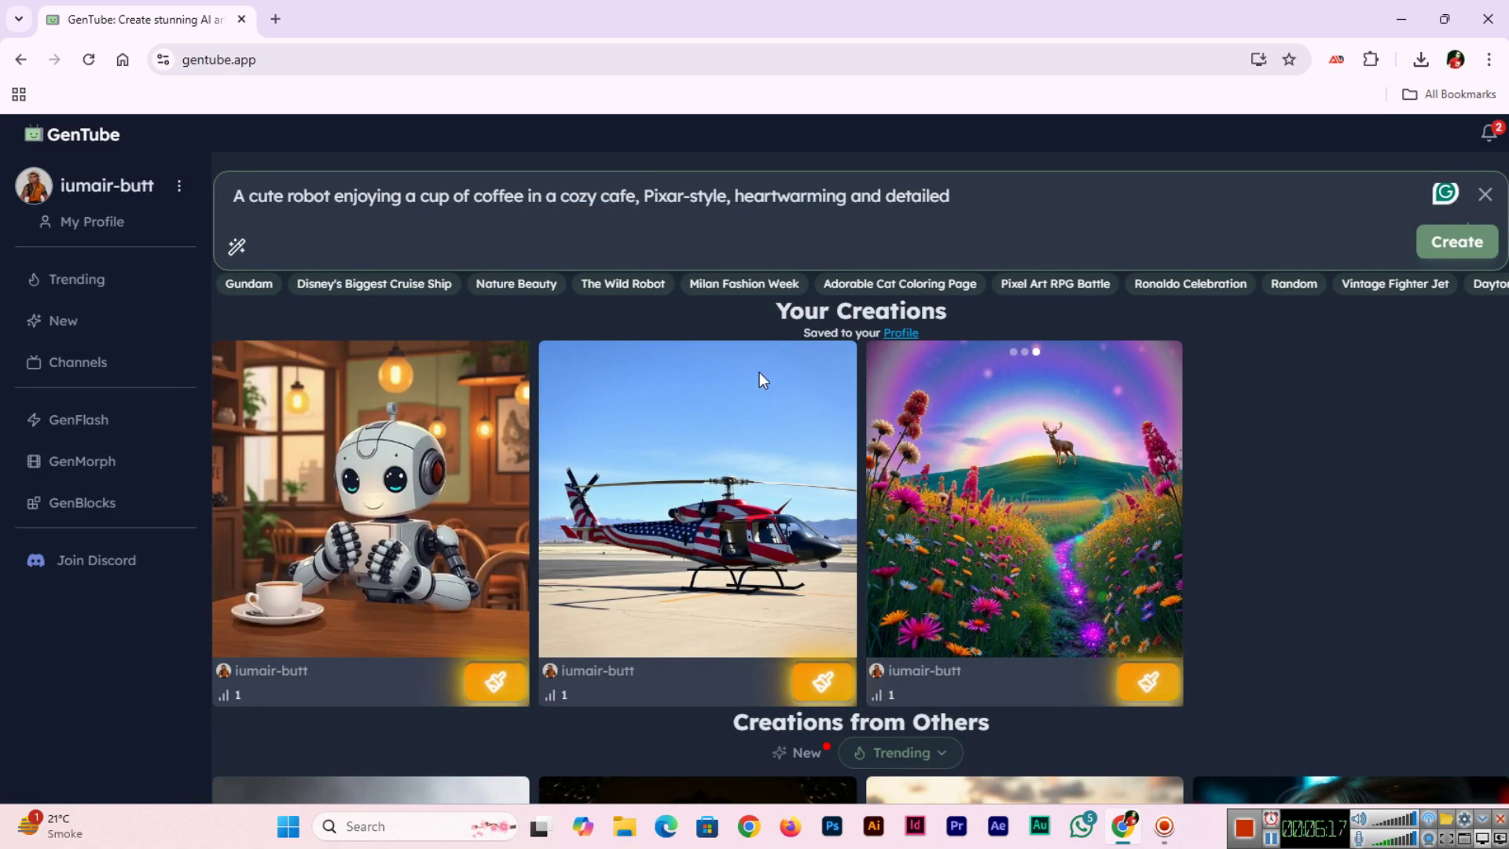
Swap the robot prompt for a lone wolf in a snowy forest under northern lights and generate it
left_click(1009, 215)
key("ctrl+a")
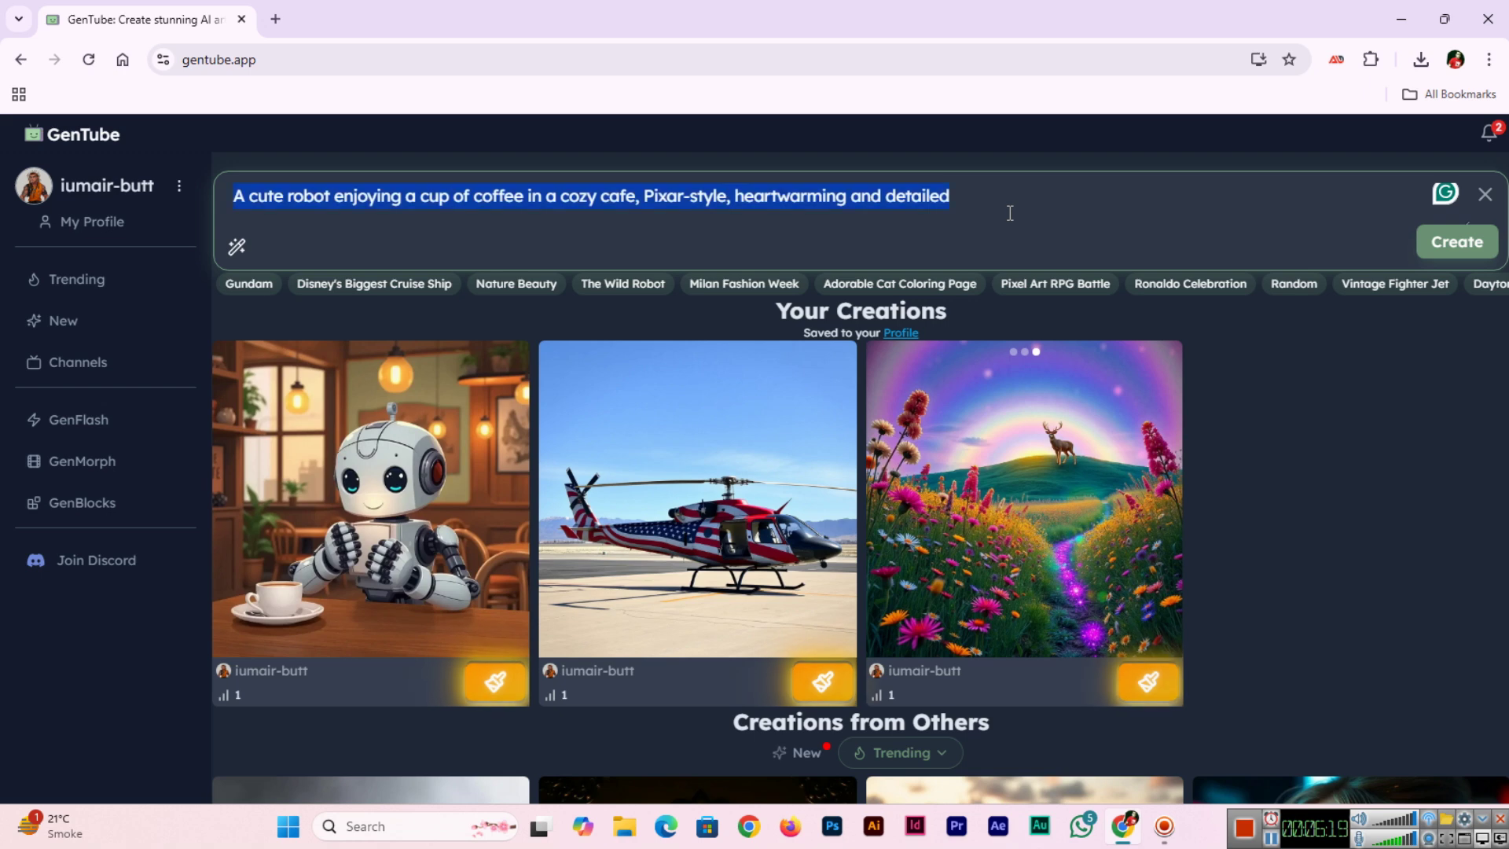
key("BackSpace")
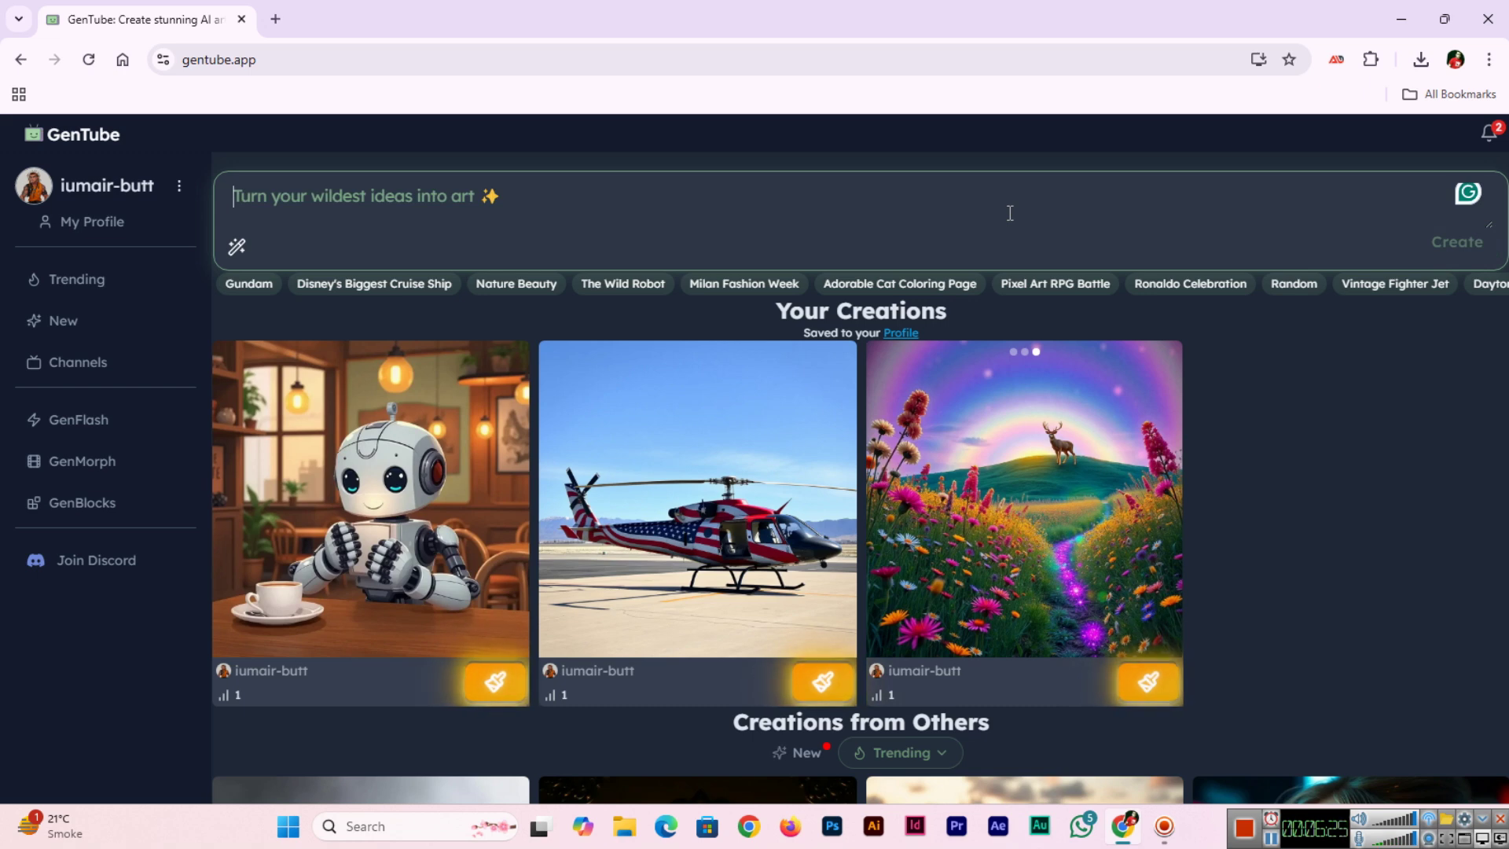
type("A snowy fo")
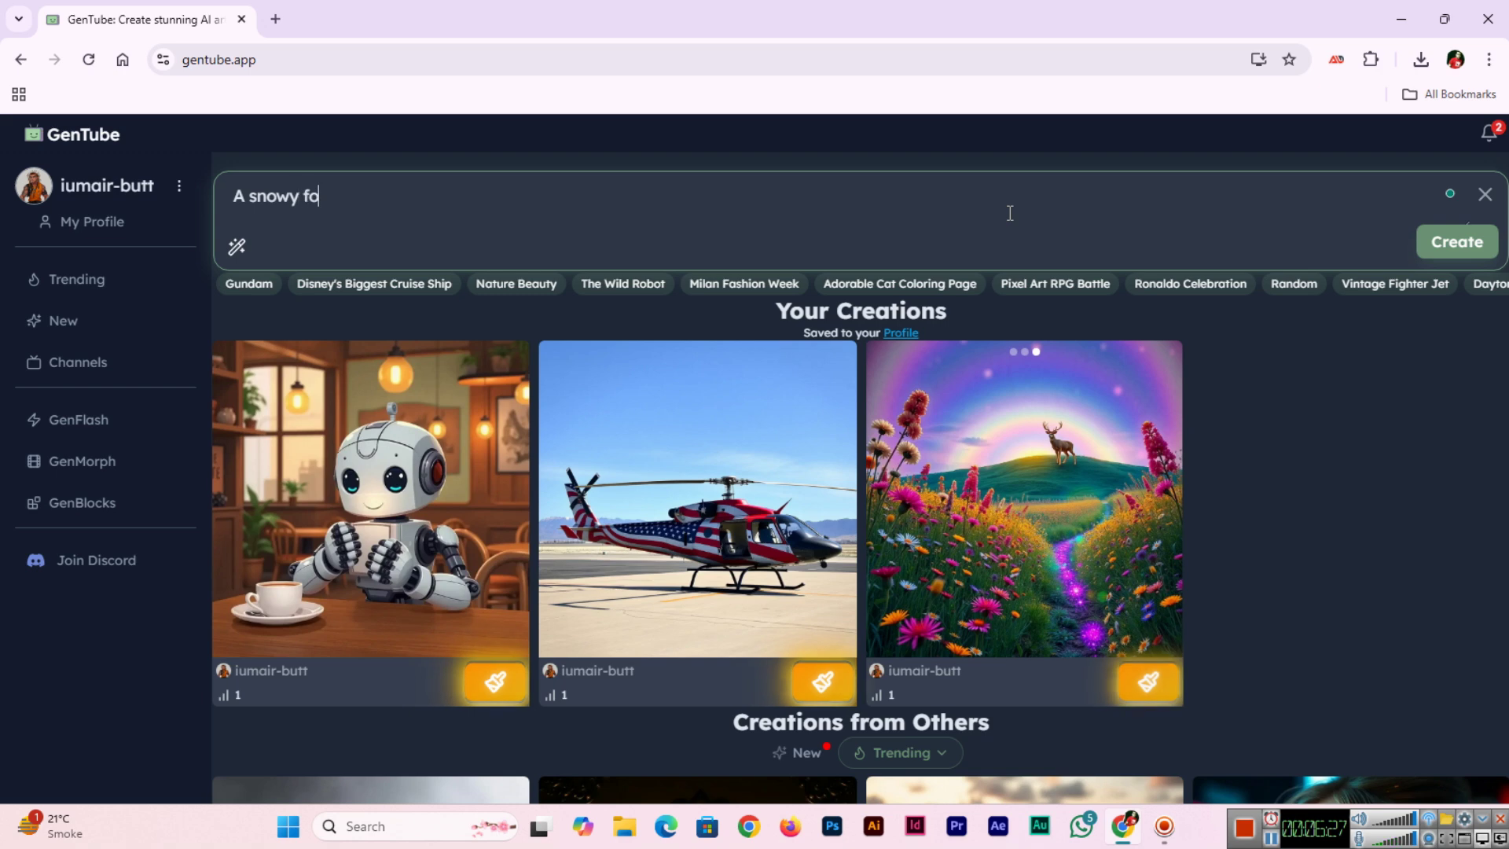
type("rest with a l")
type("one wolf unde")
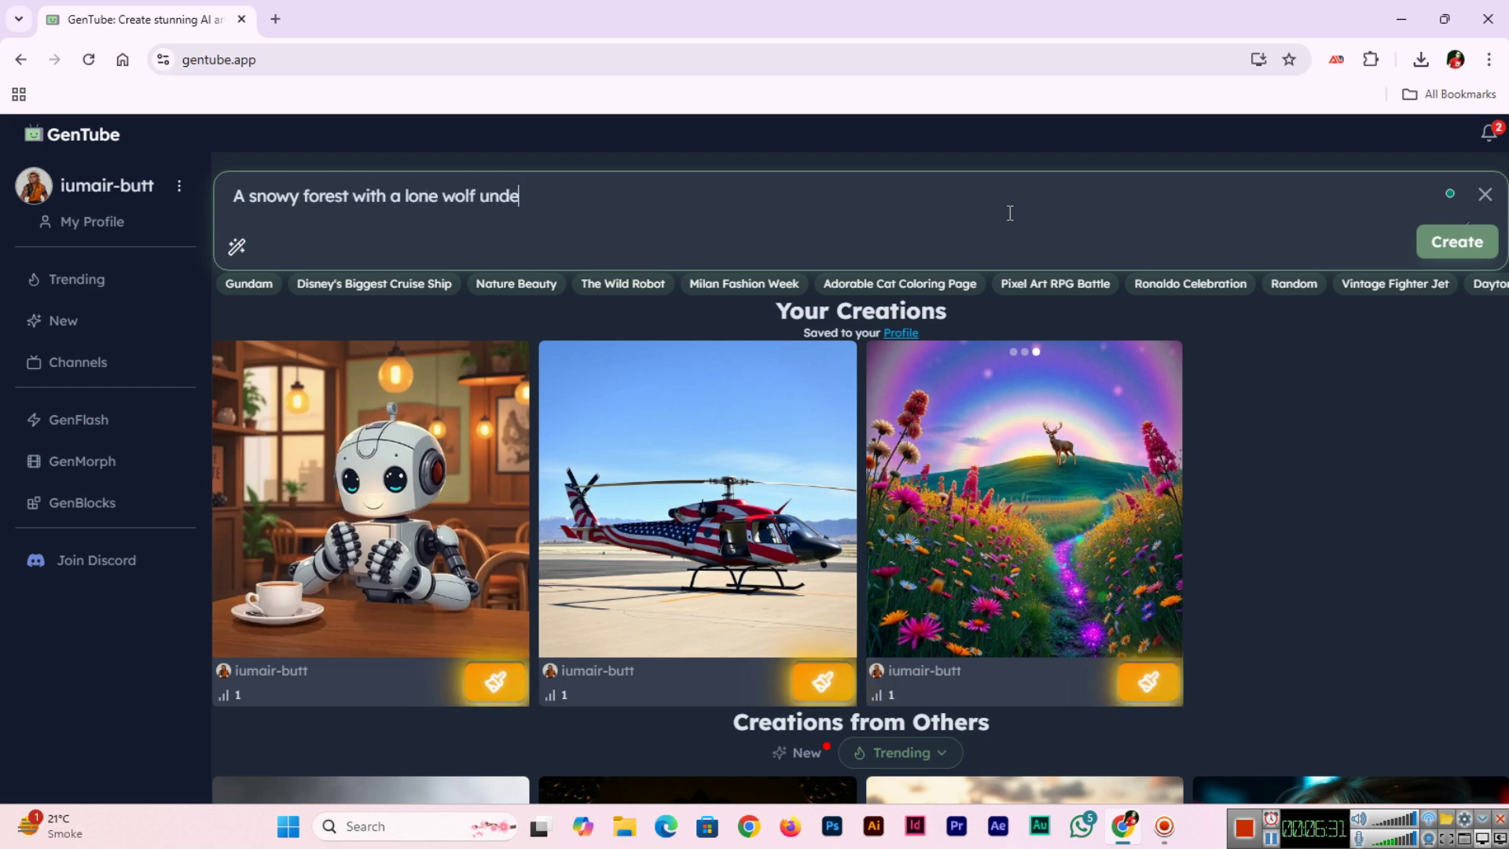
type("r the northern l")
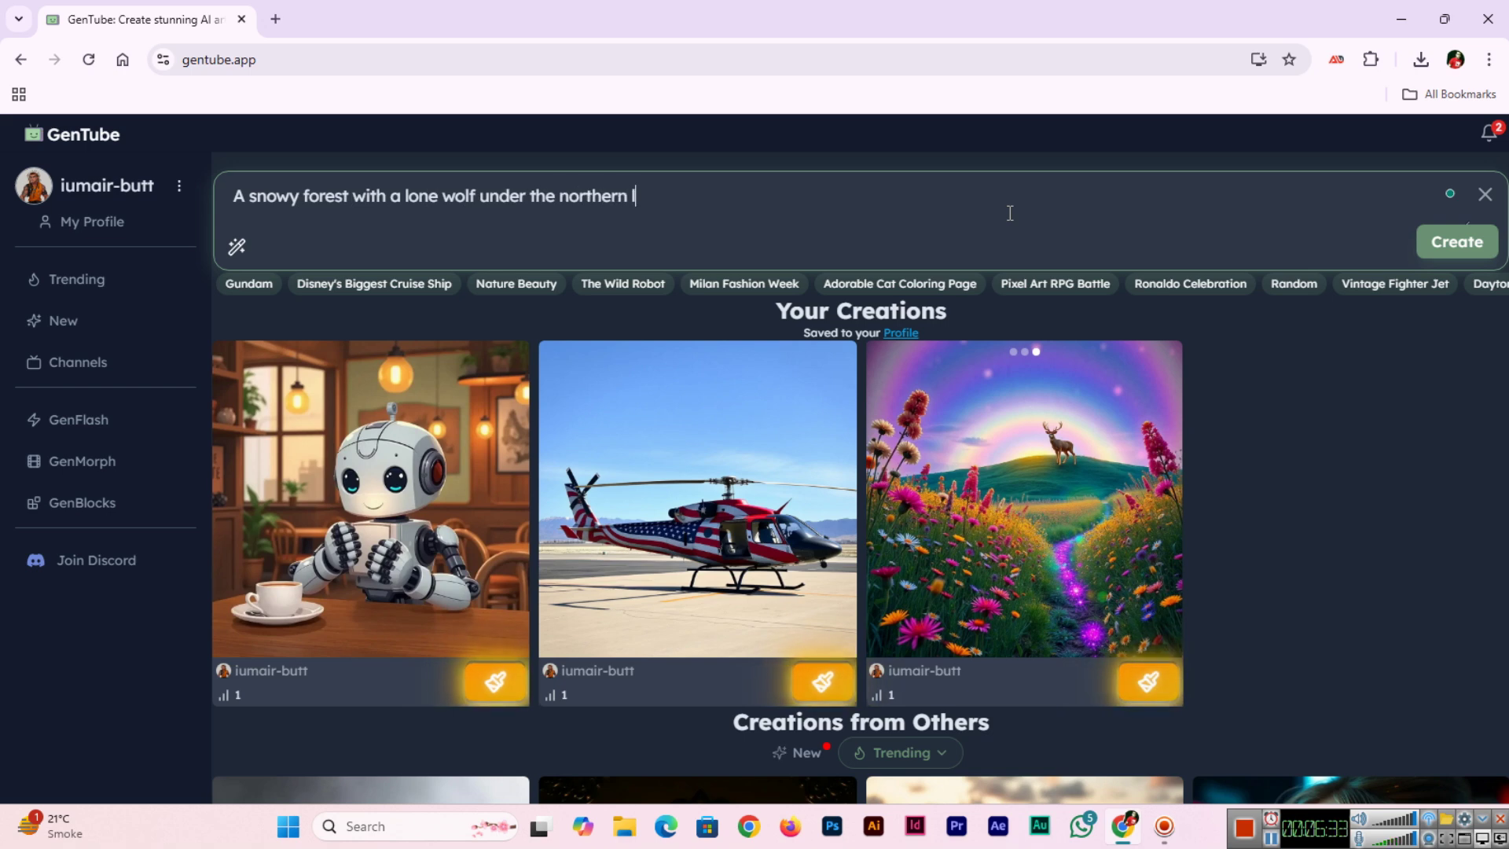
type("ights, atmos")
type("pheric and moo")
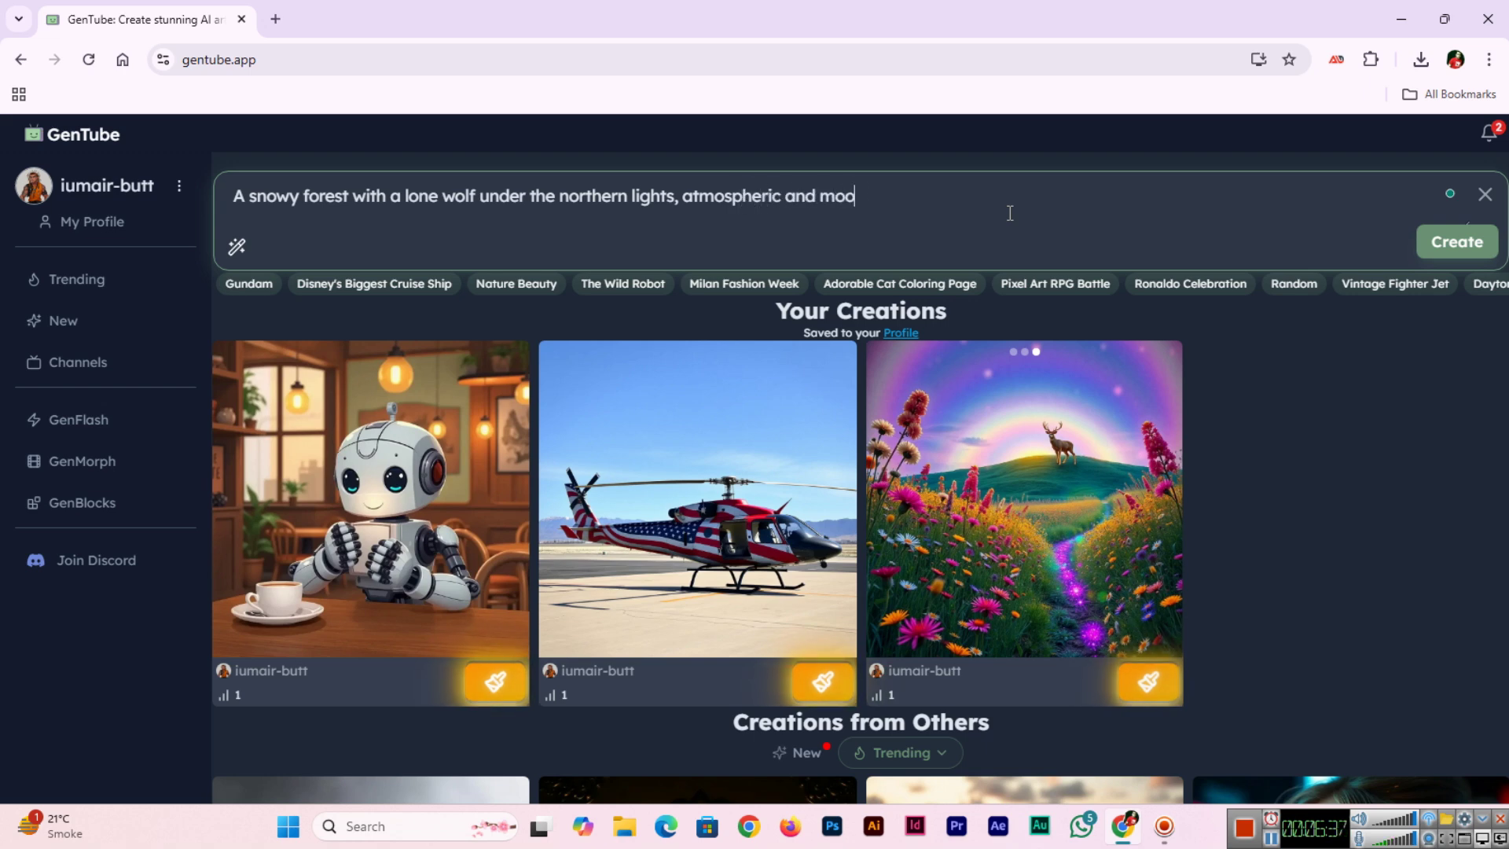
type("dy.")
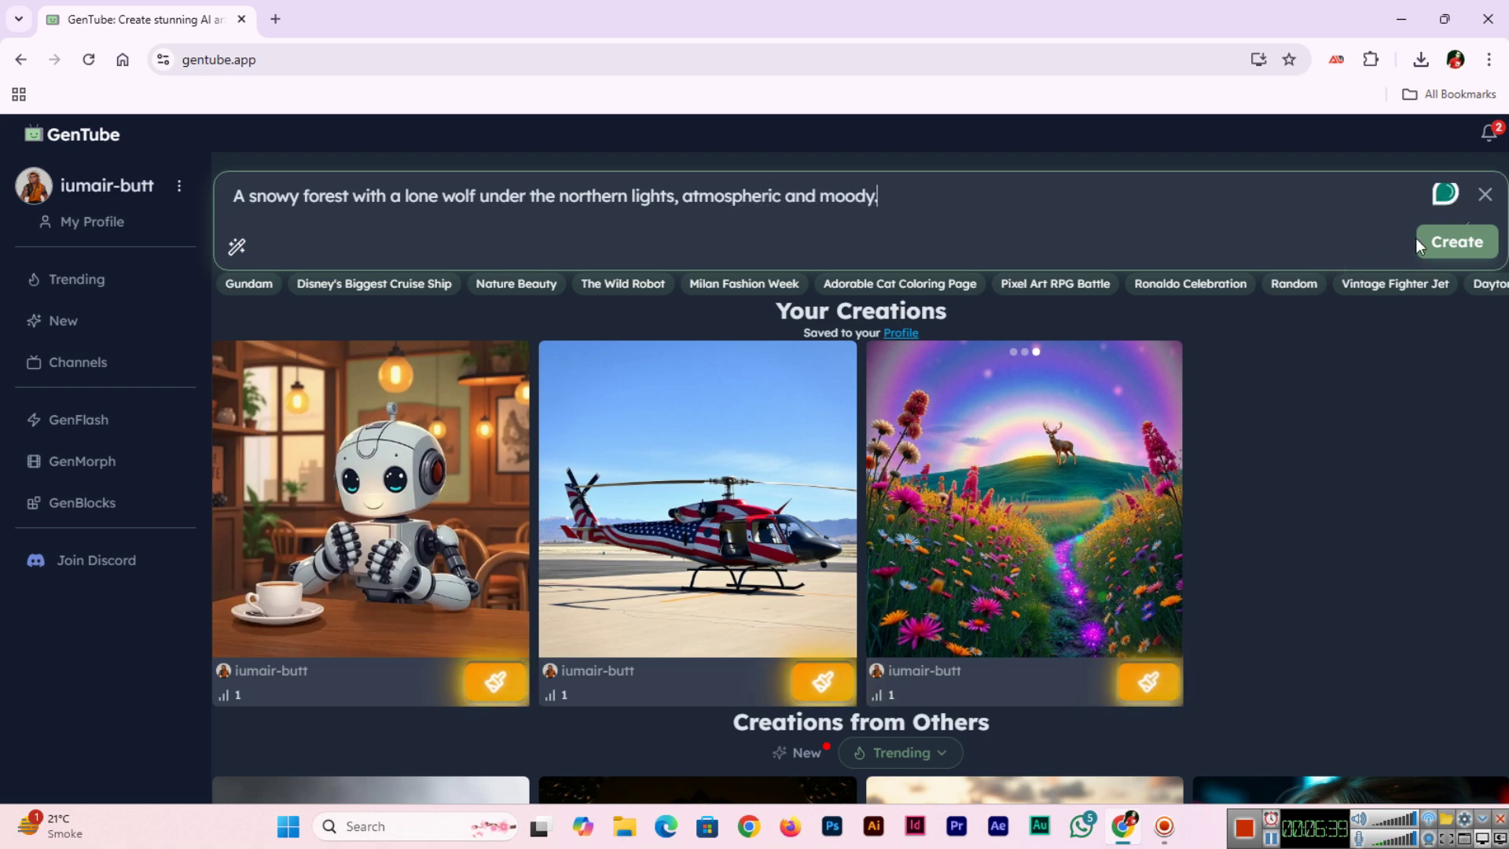
left_click(1427, 242)
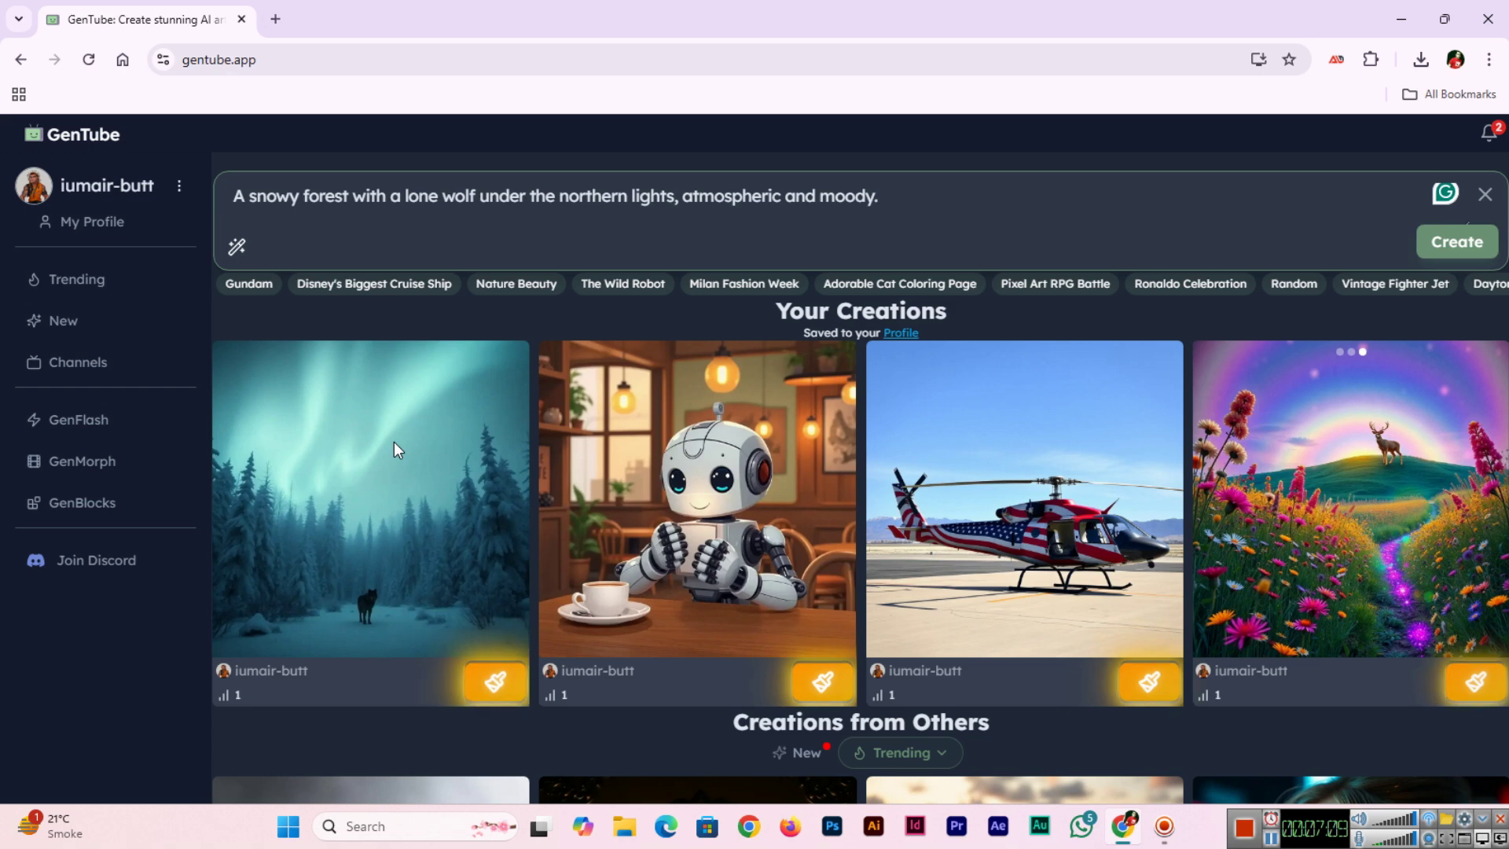
left_click(932, 198)
Replace the prompt with a surreal, vibrant spaceship landing on a two-sun alien planet, then view the result
key("ctrl+a")
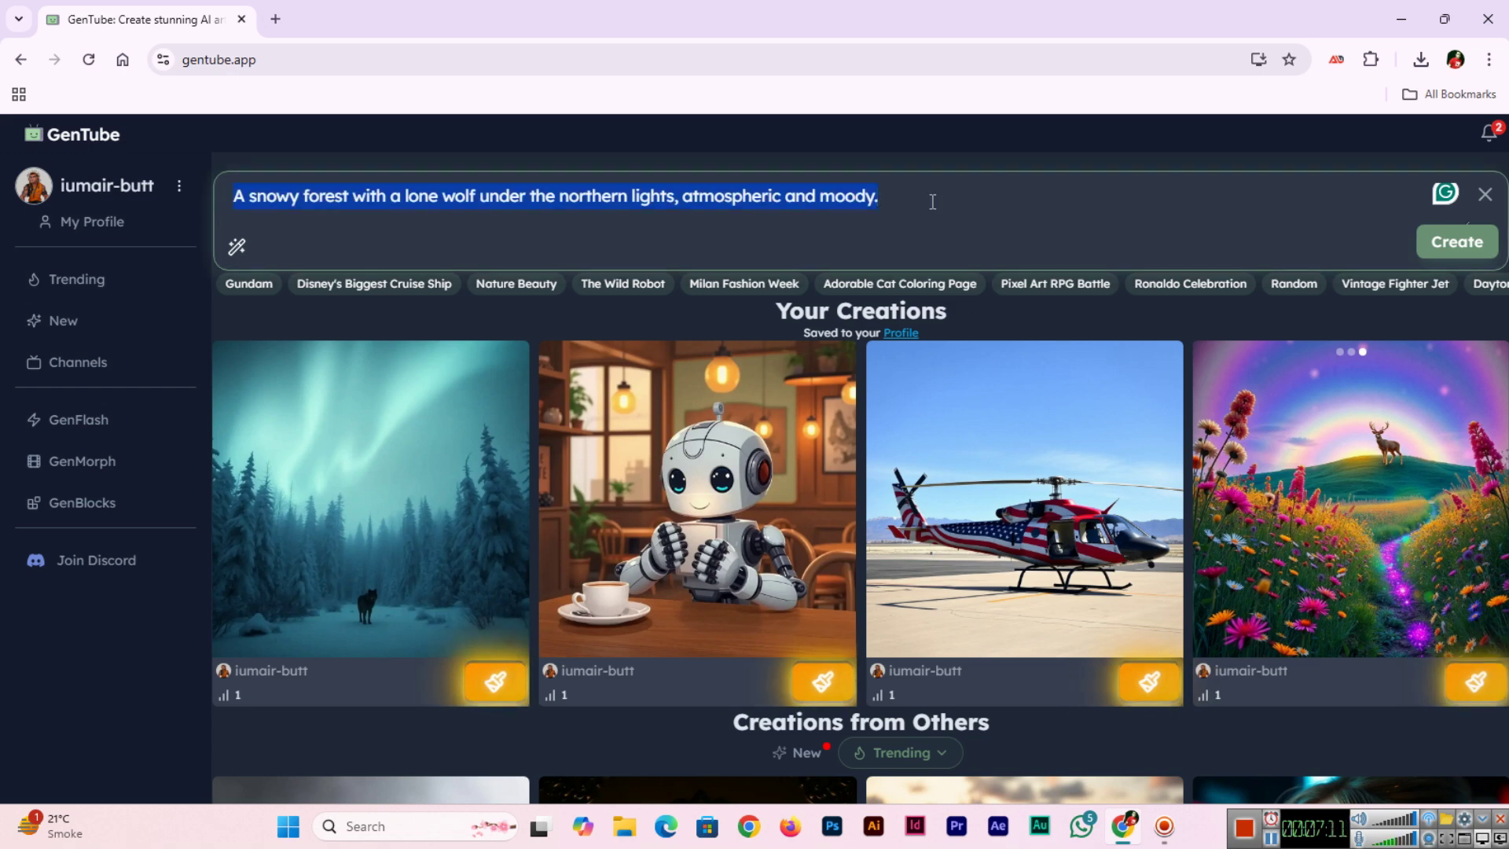
type("A")
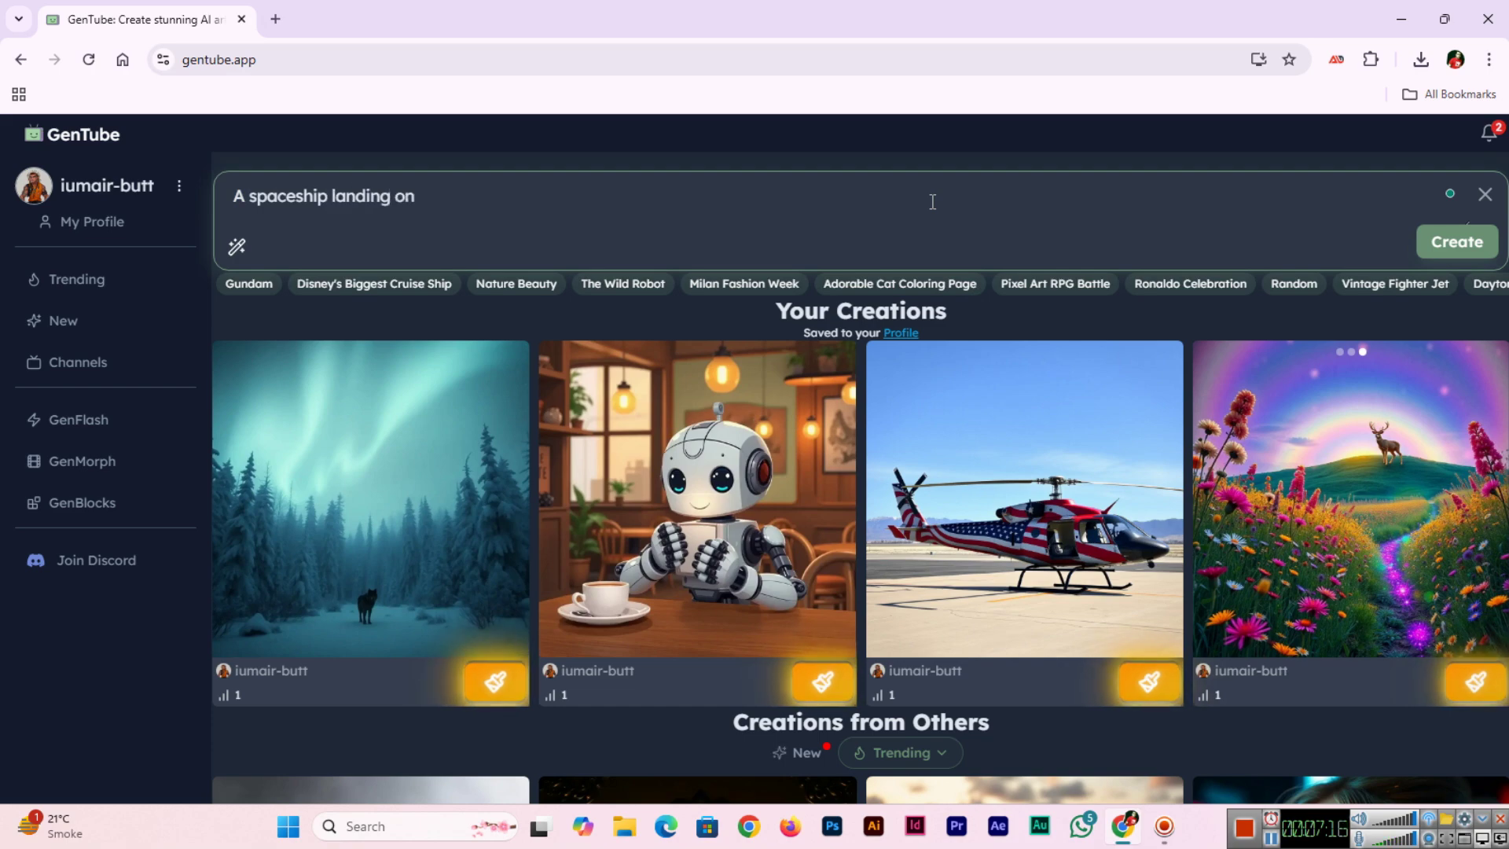
type(" spaceship landing on")
type(" an alien planet with two suns")
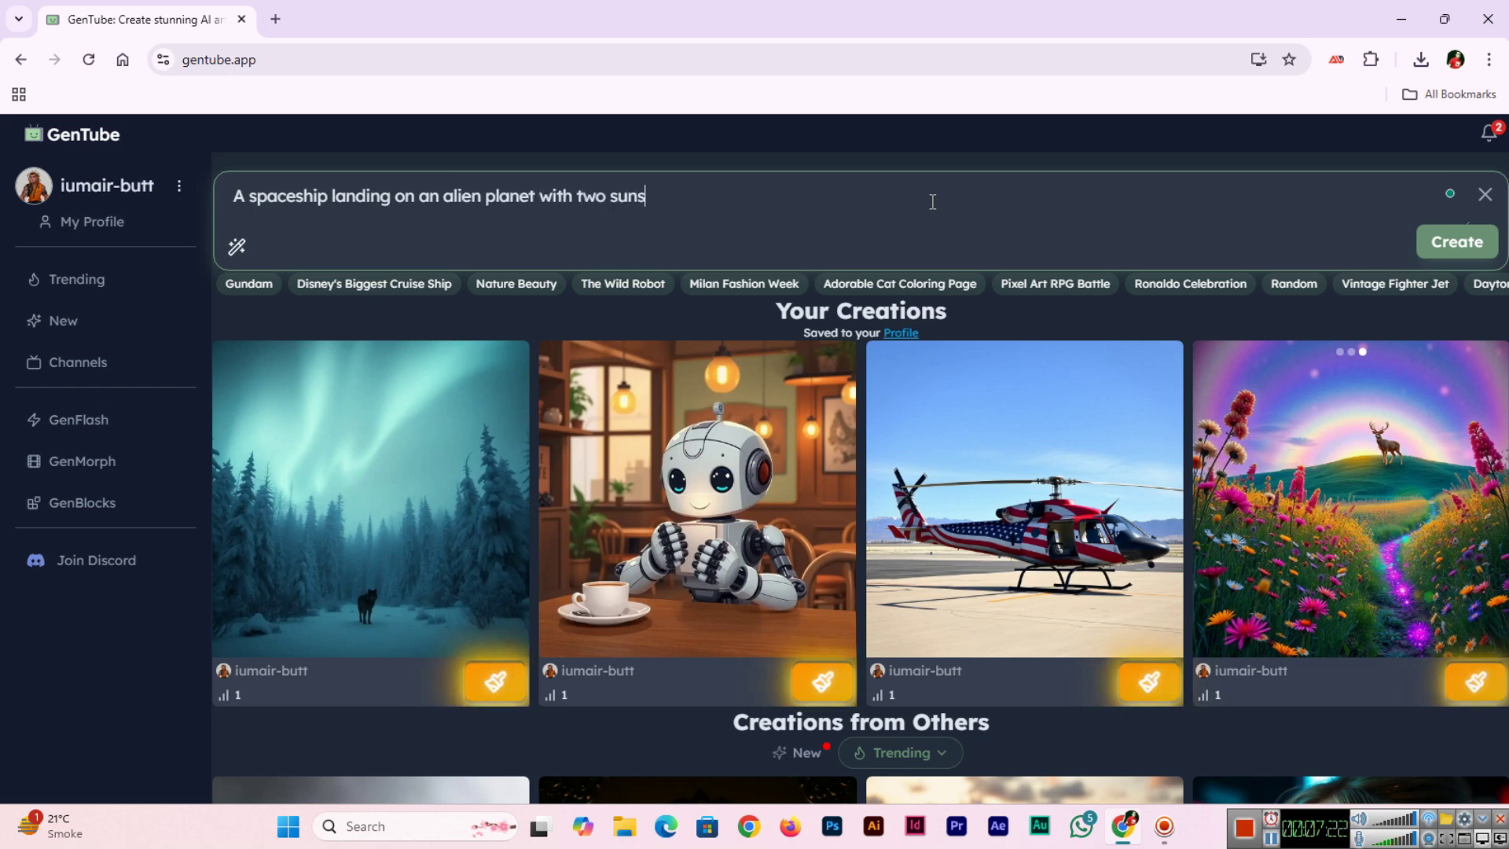
type(", vibrant col")
type("ors, sur")
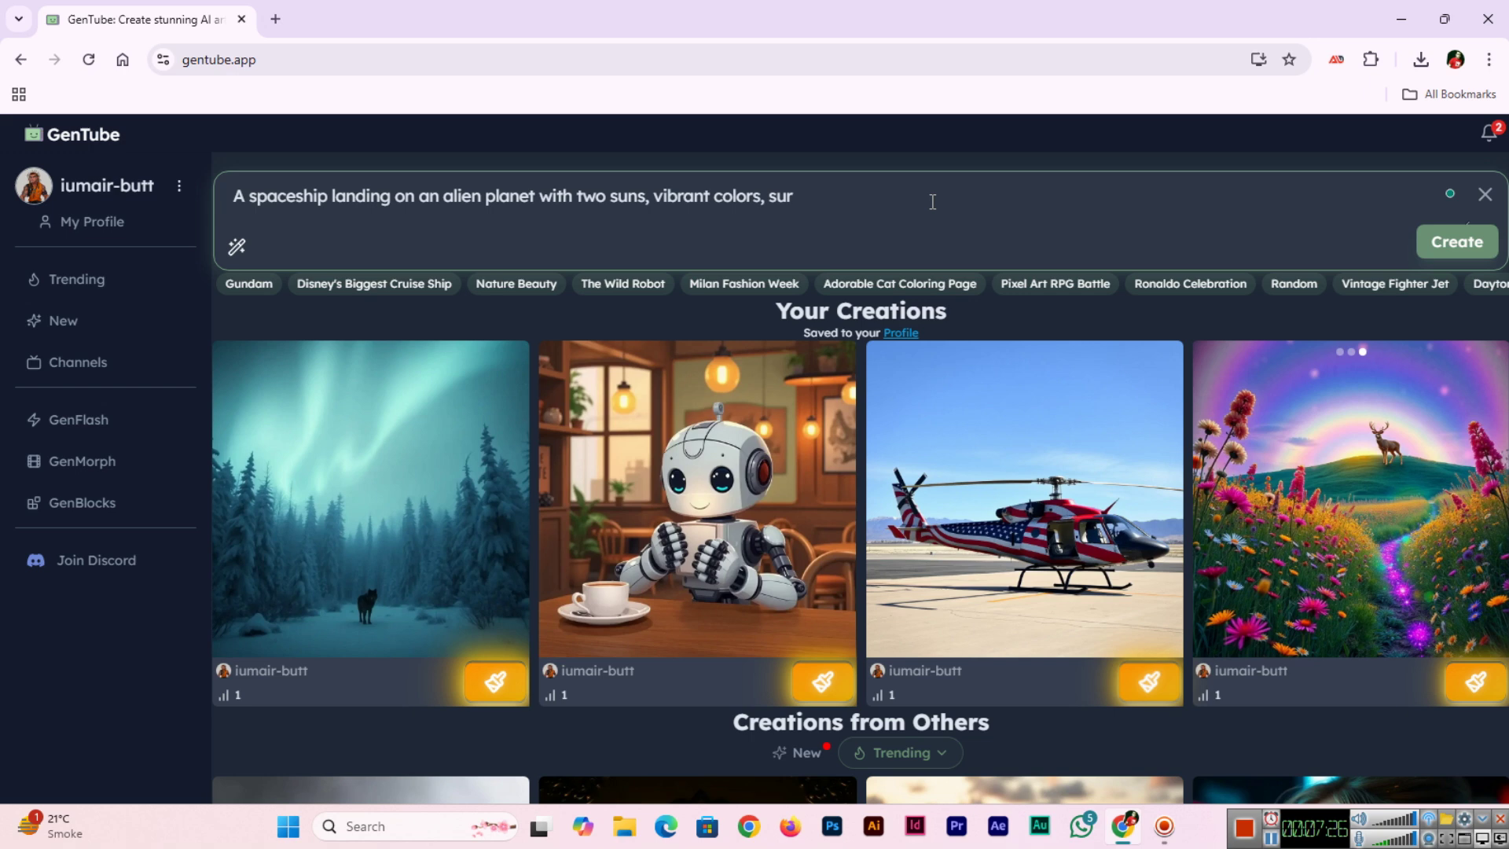
type("real atmos")
type("phere.")
key("Return")
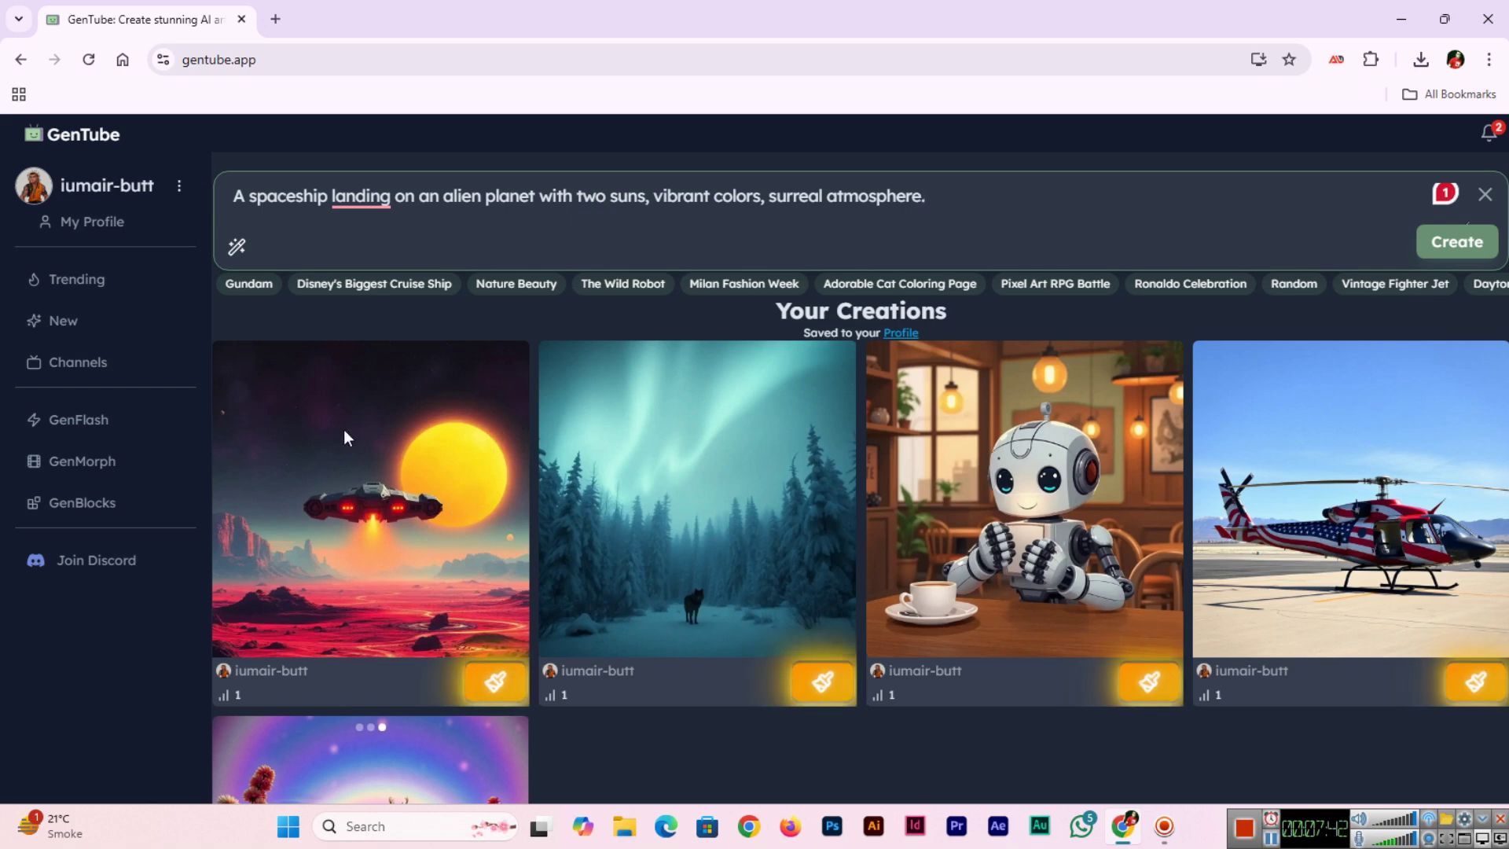
left_click(408, 595)
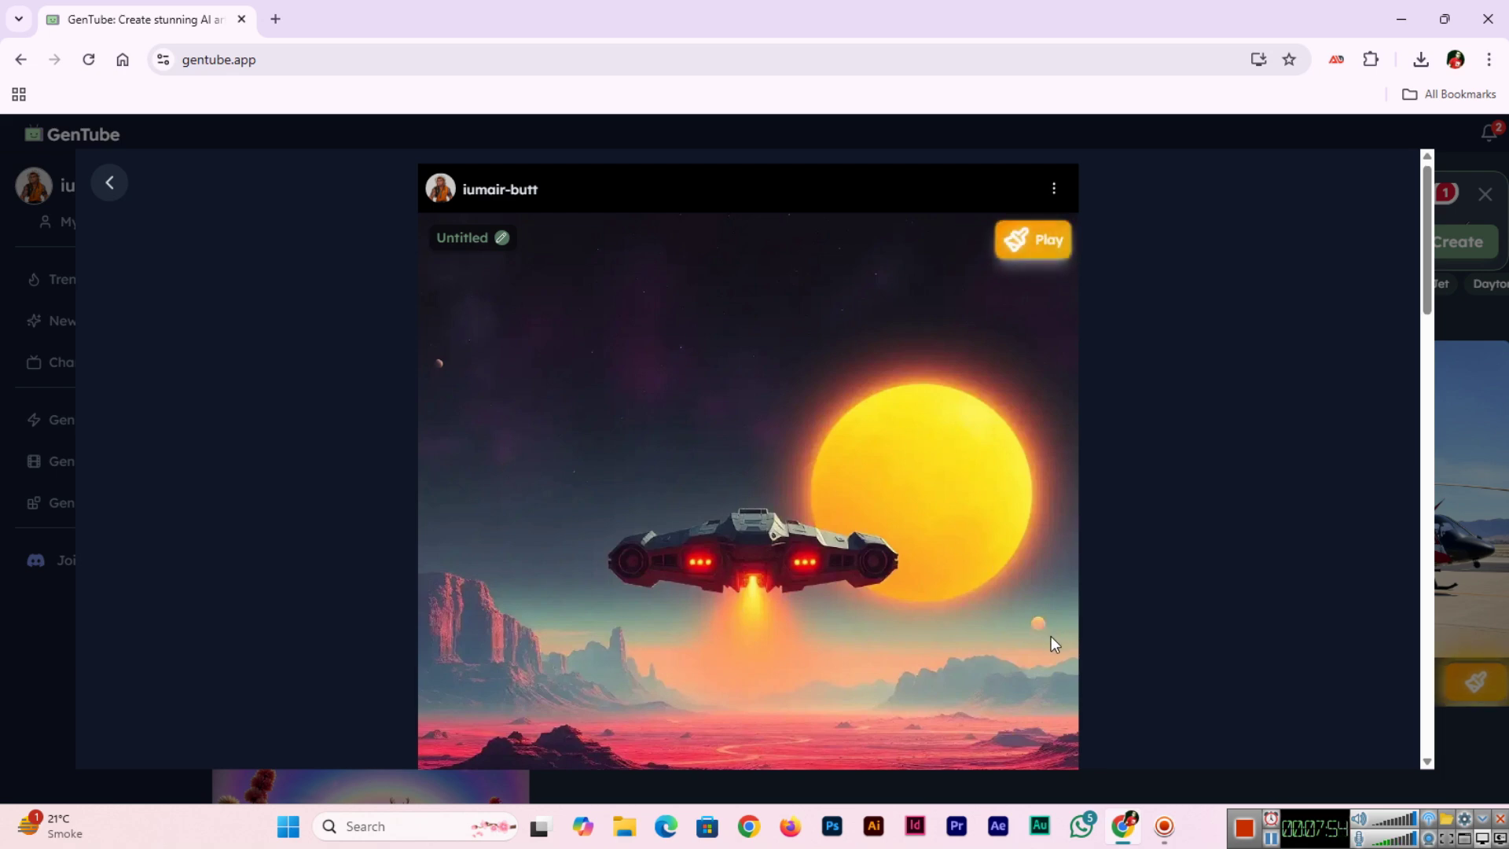
scroll(1049, 624, "down", 1)
scroll(949, 624, "down", 2)
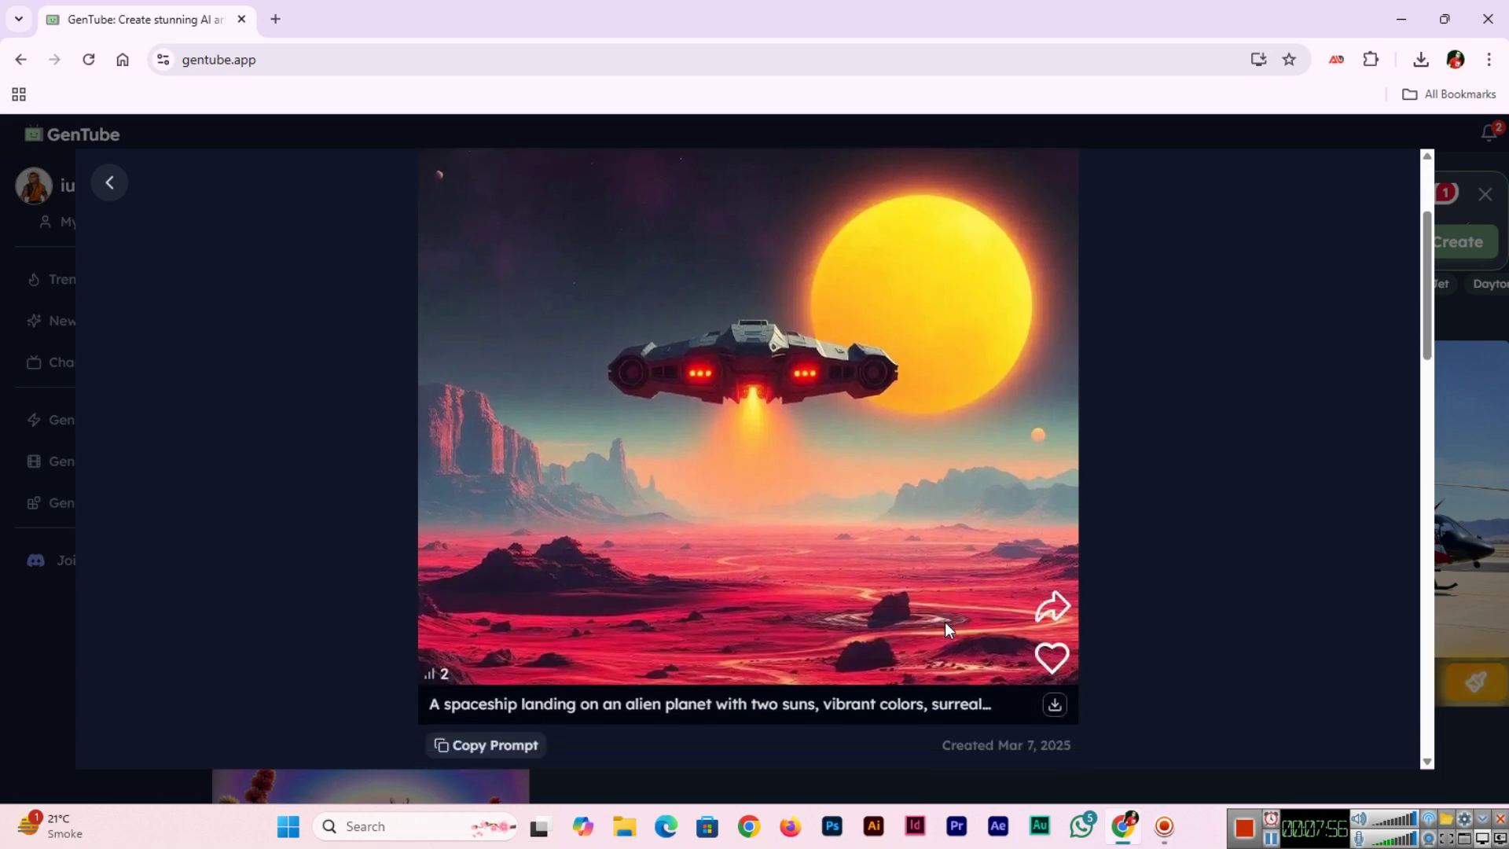
scroll(1198, 462, "up", 3)
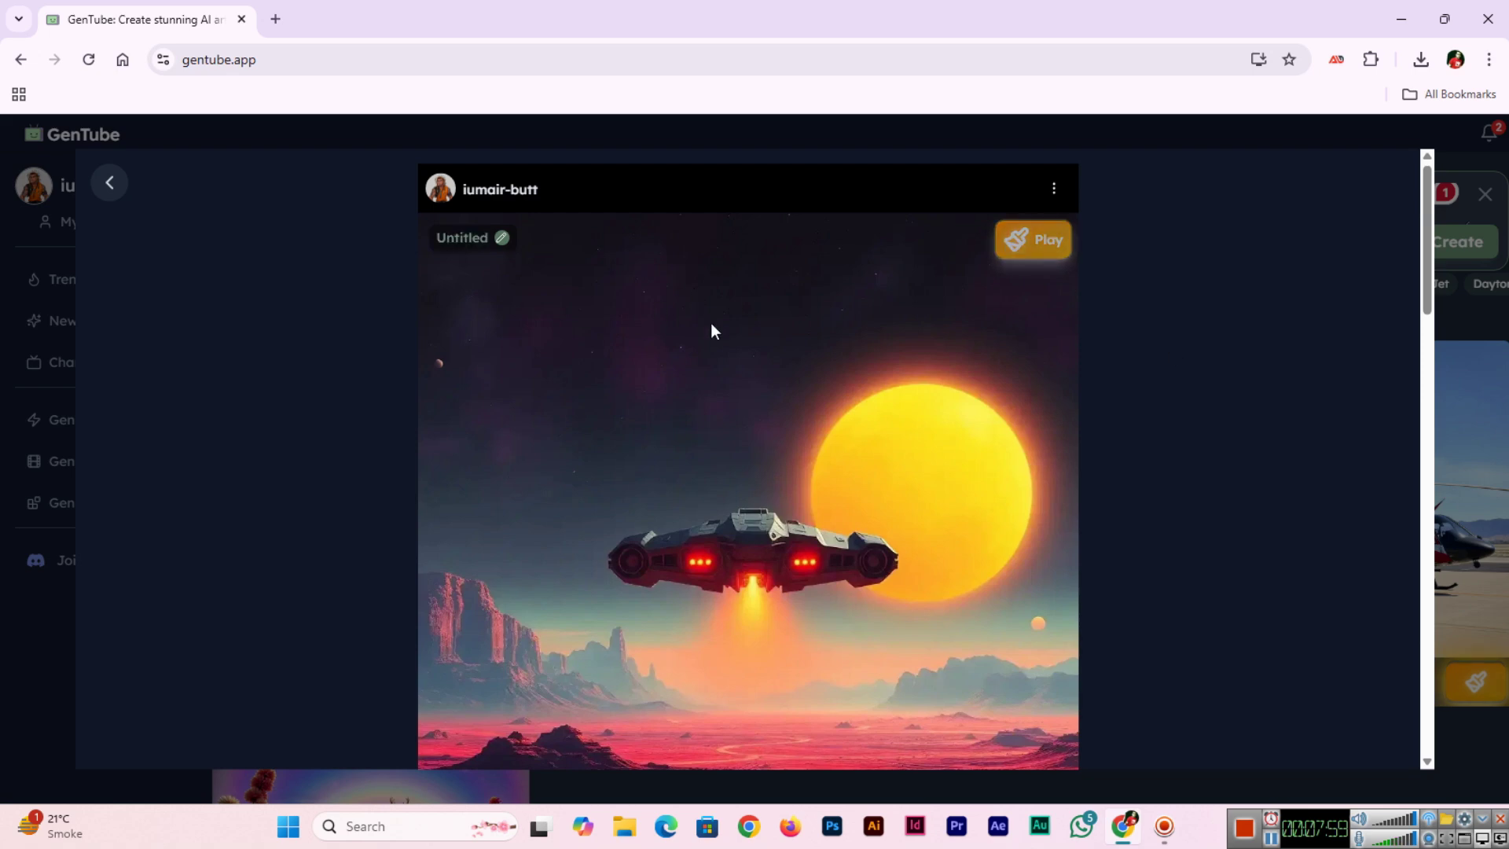
Close the spaceship image's full-size view, reopen it, and close it again
left_click(3, 631)
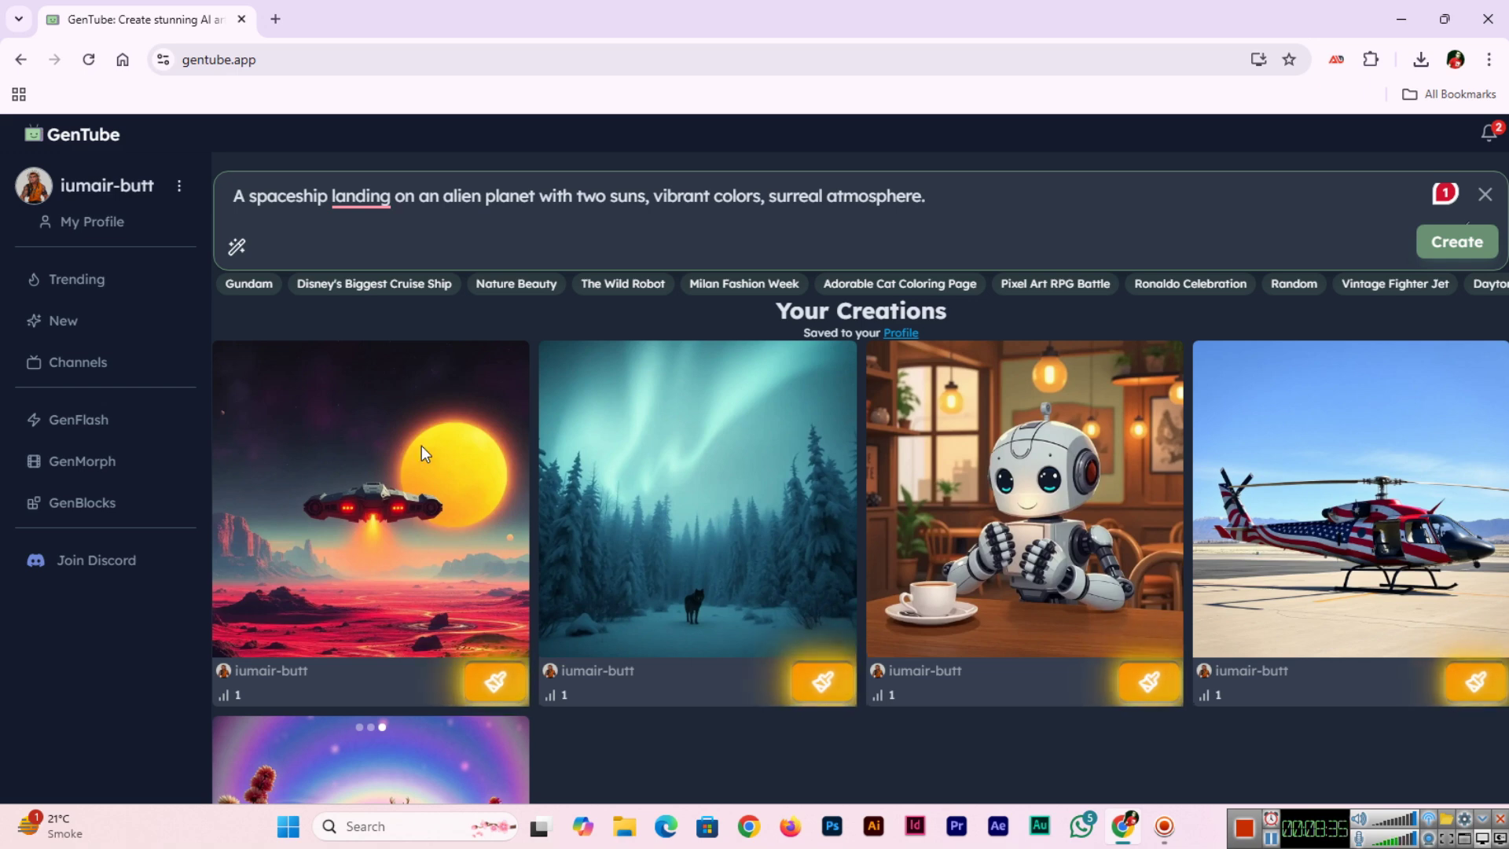
left_click(421, 446)
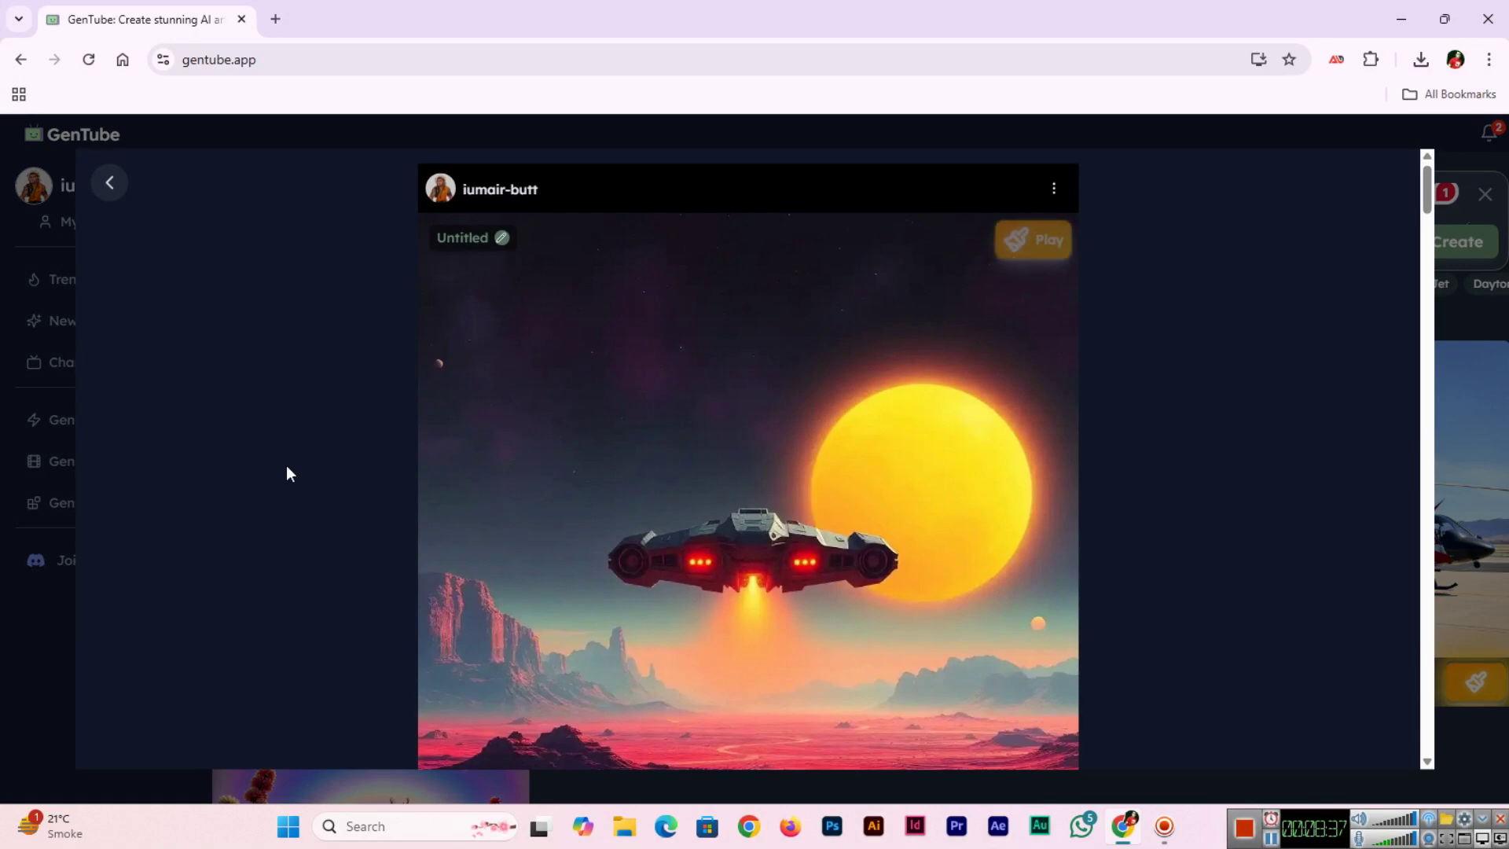
left_click(38, 610)
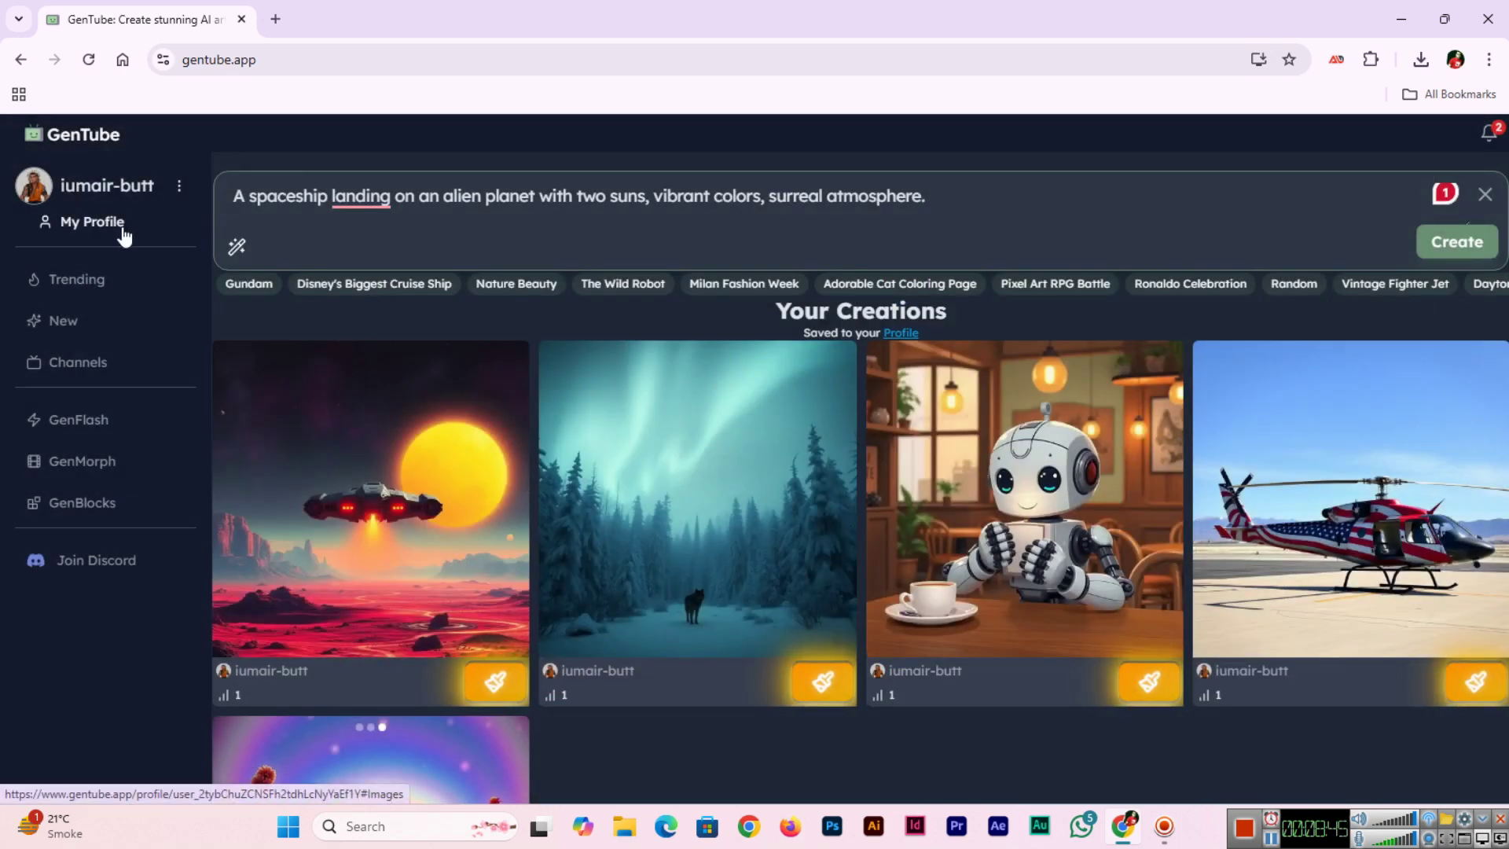
Go to My Profile to see all seven generated images
left_click(92, 221)
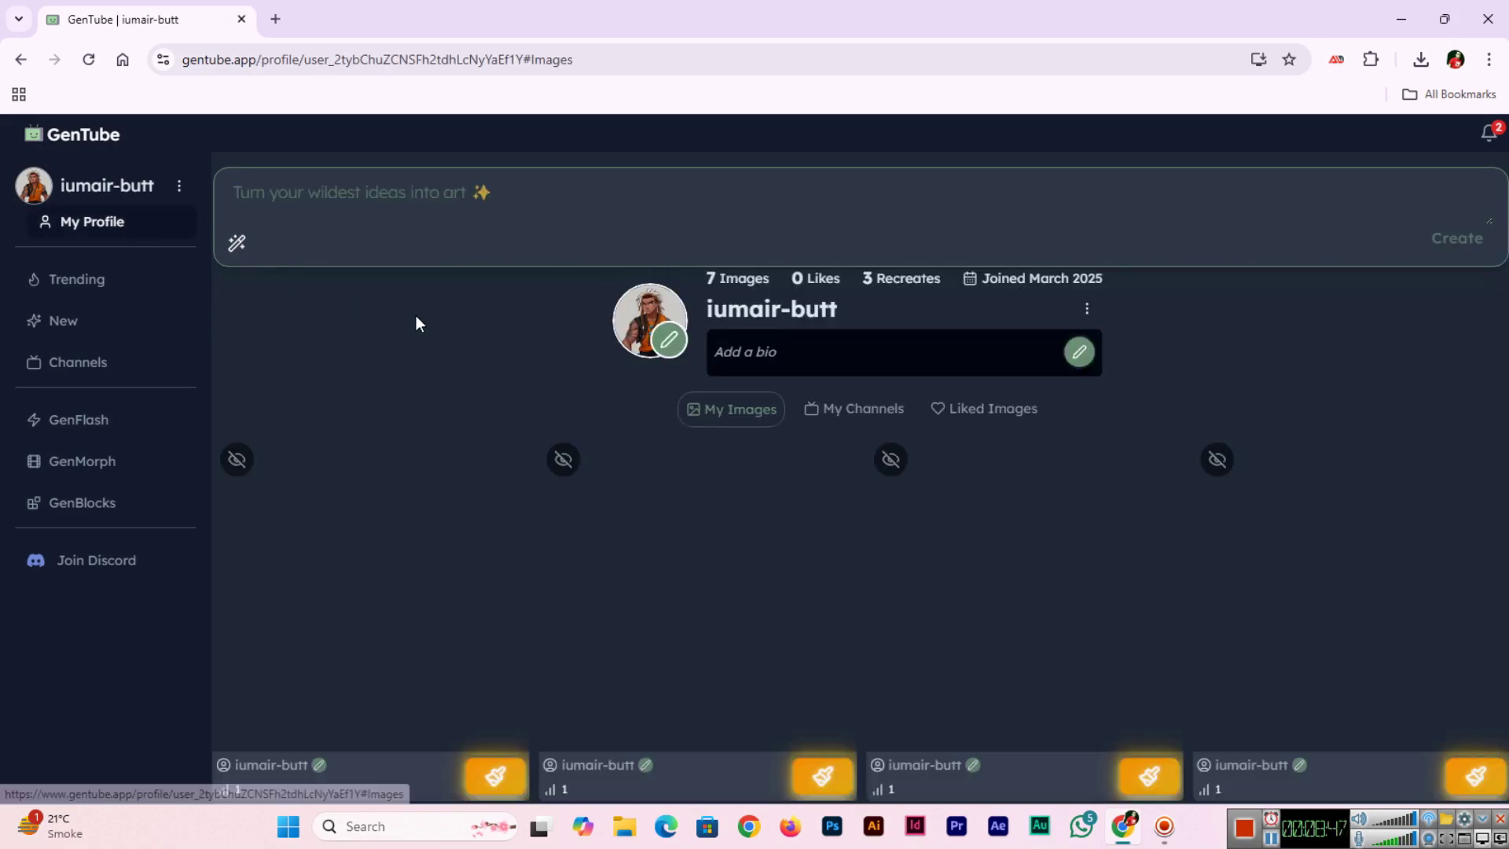
scroll(591, 501, "down", 1)
scroll(550, 491, "up", 1)
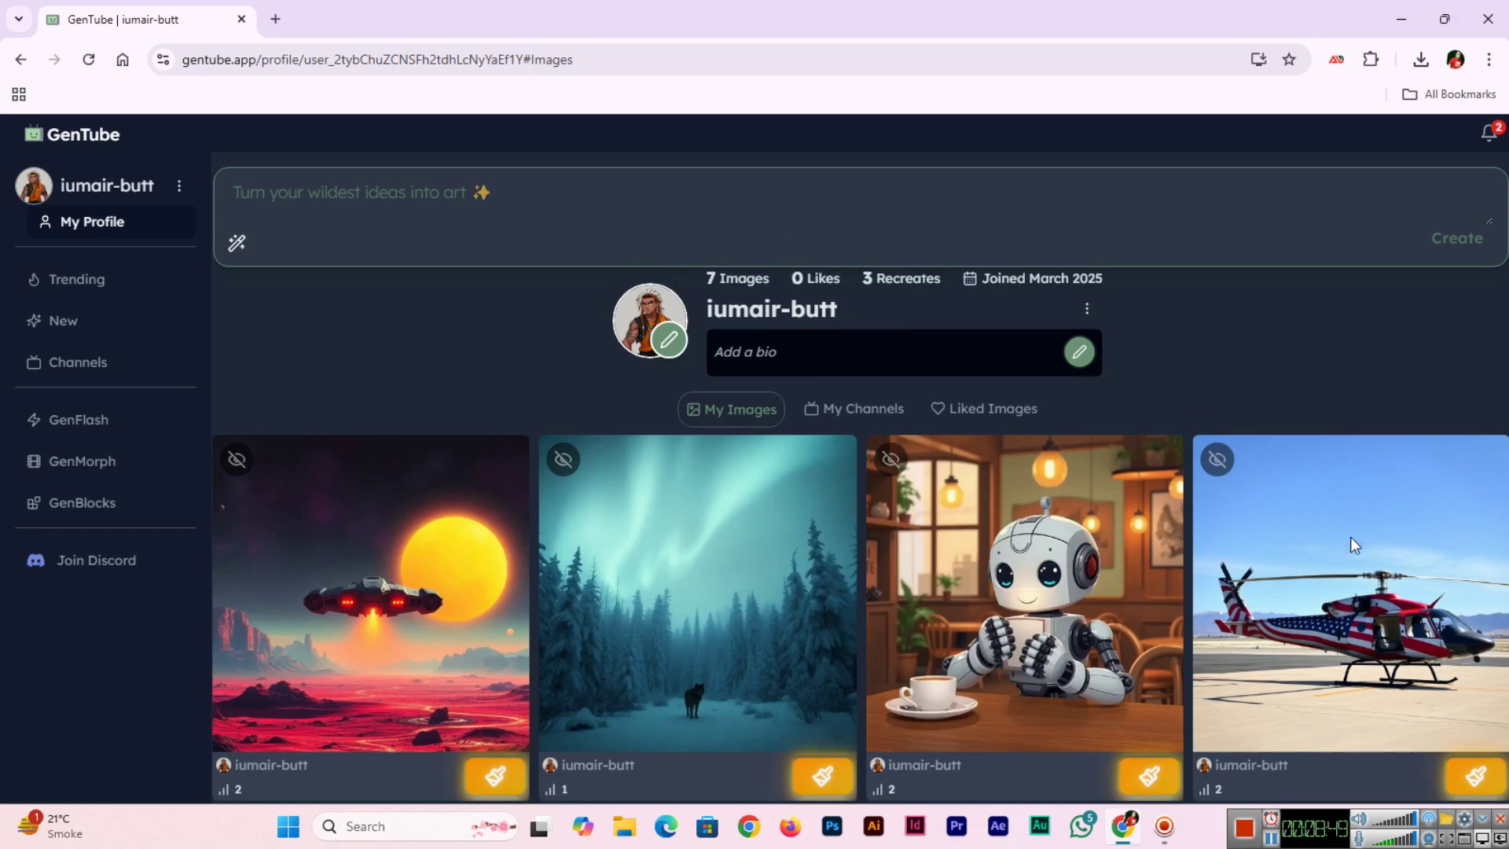
scroll(756, 550, "down", 3)
scroll(534, 542, "down", 2)
scroll(534, 543, "up", 2)
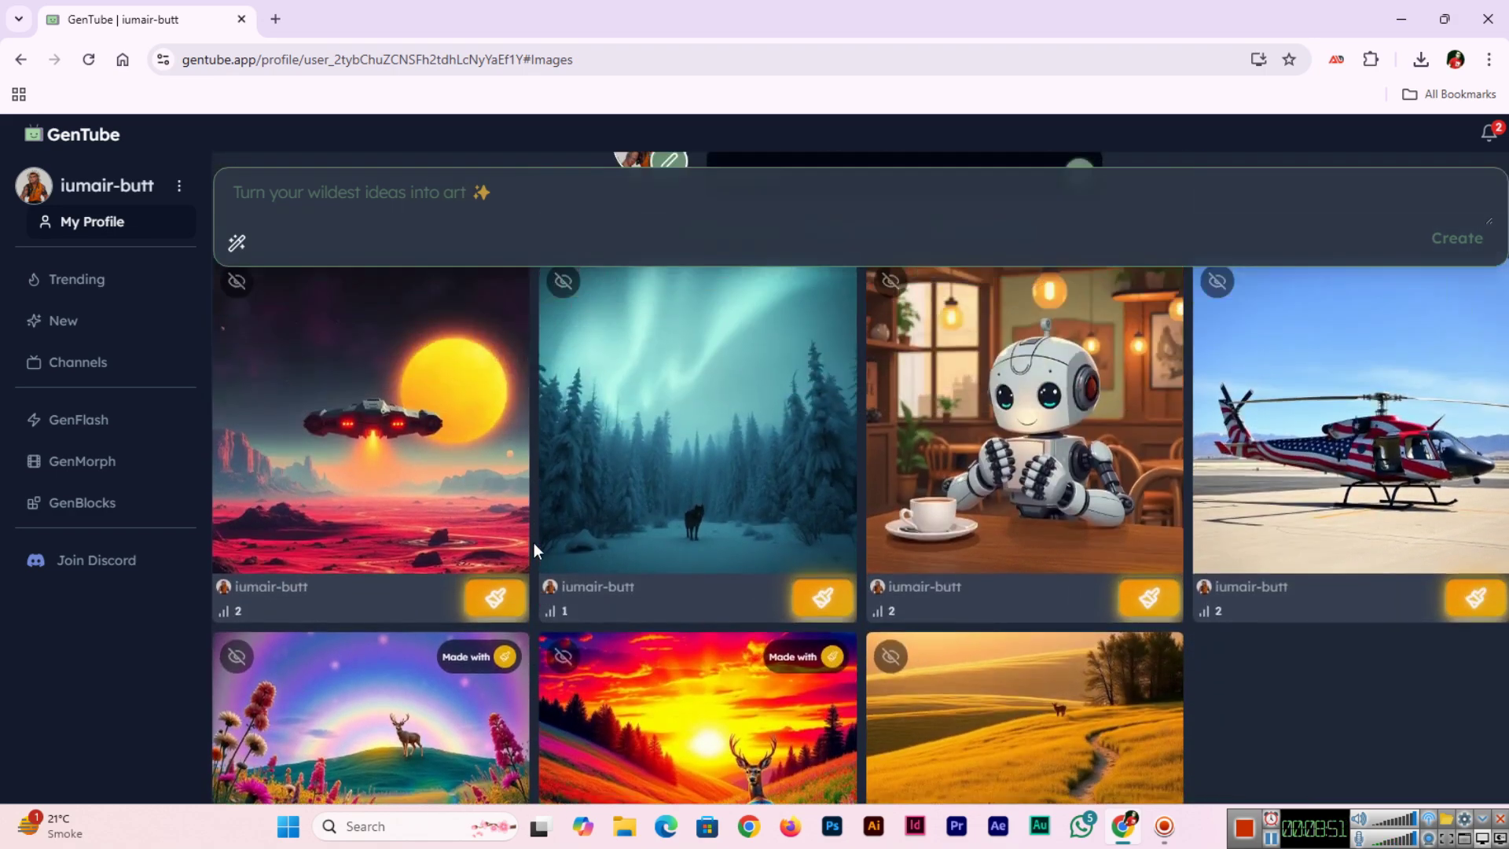
scroll(535, 542, "up", 2)
scroll(556, 537, "up", 2)
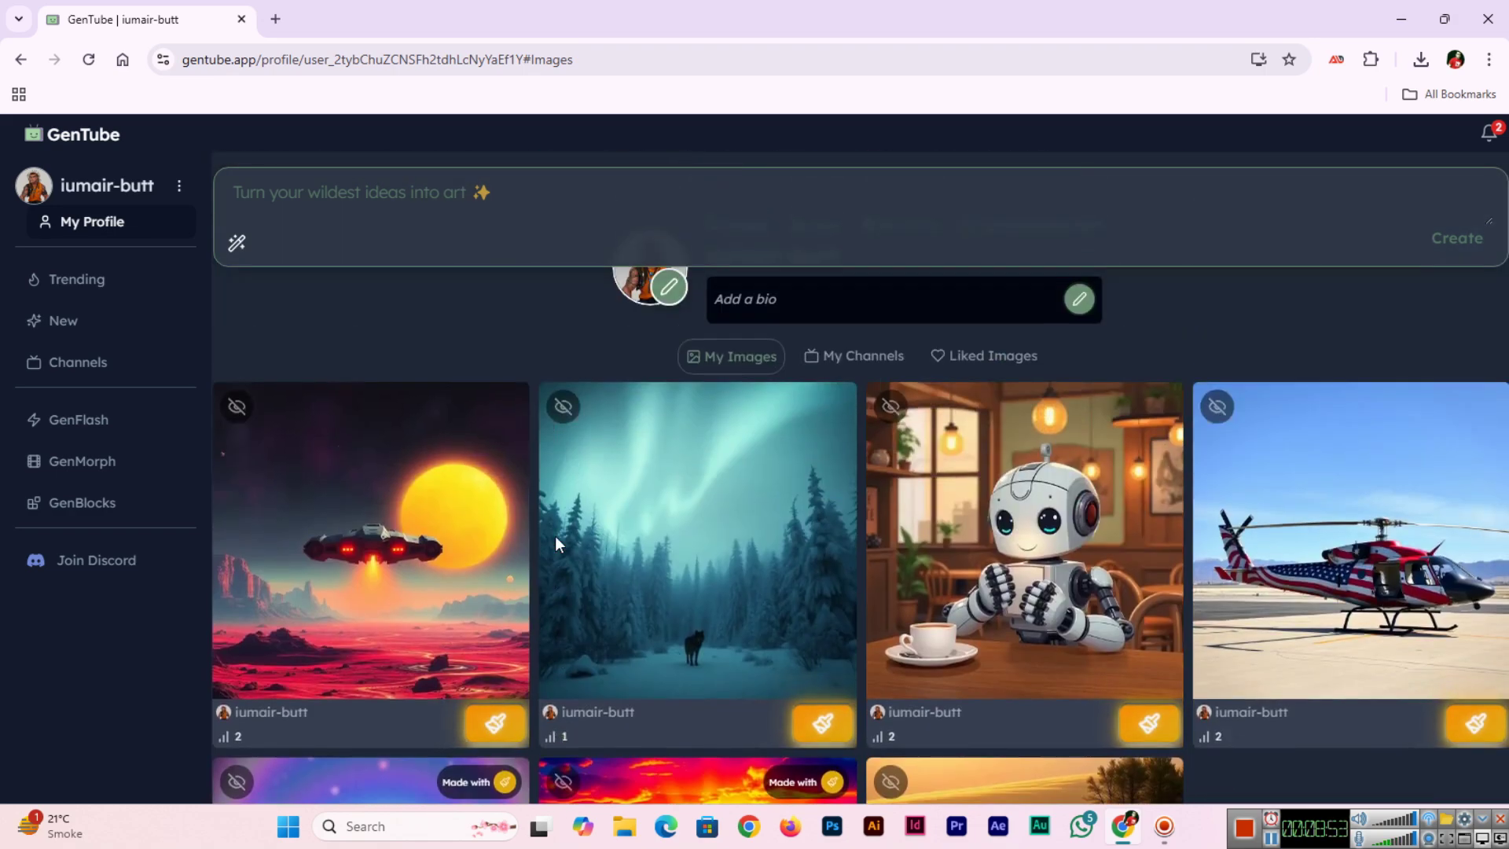